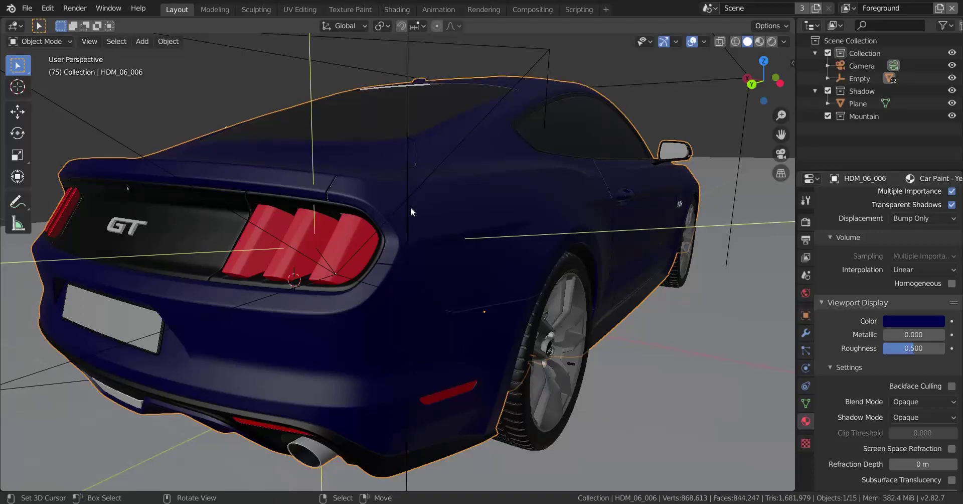
Examine the rear of the car and its right tail light from several angles.
mouse_move(394, 216)
middle_mouse_down()
mouse_move(374, 224)
mouse_move(382, 226)
middle_mouse_up()
scroll(374, 223, "up", 1)
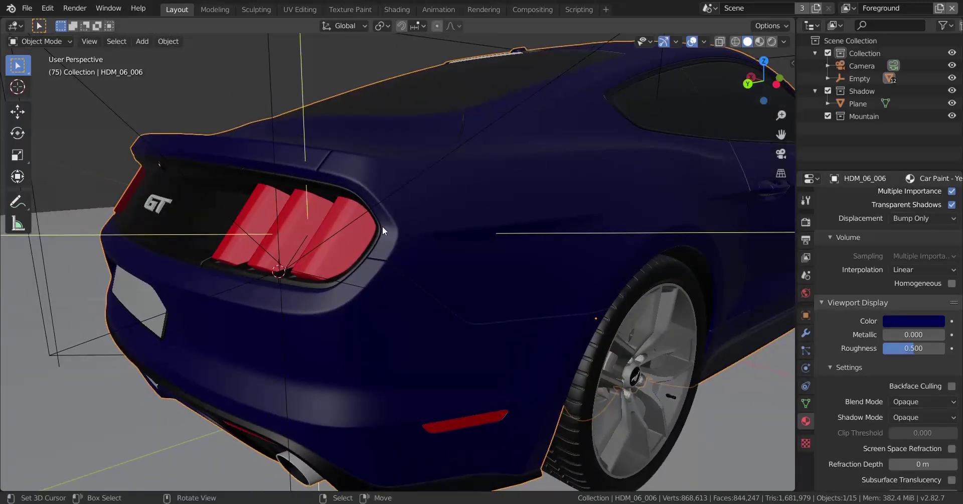
middle_click_drag(381, 226, 368, 261)
scroll(364, 263, "down", 5)
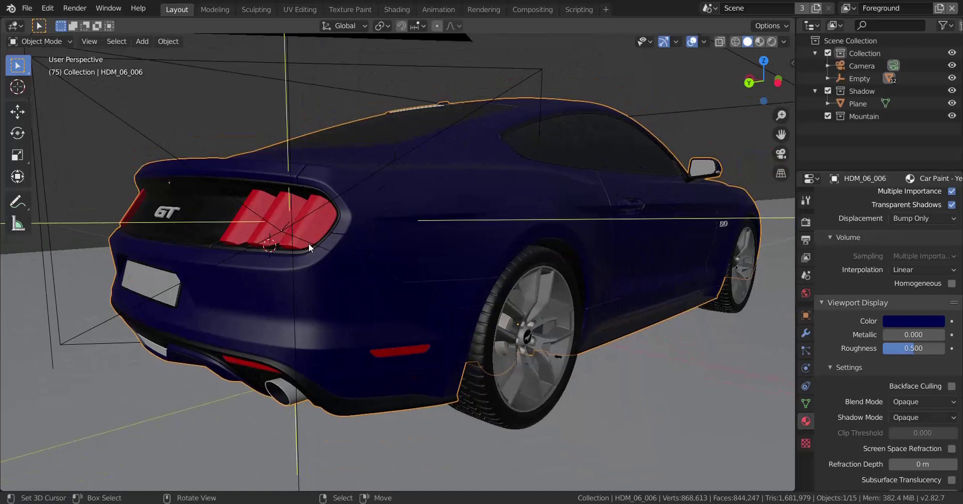
middle_click_drag(308, 243, 338, 265)
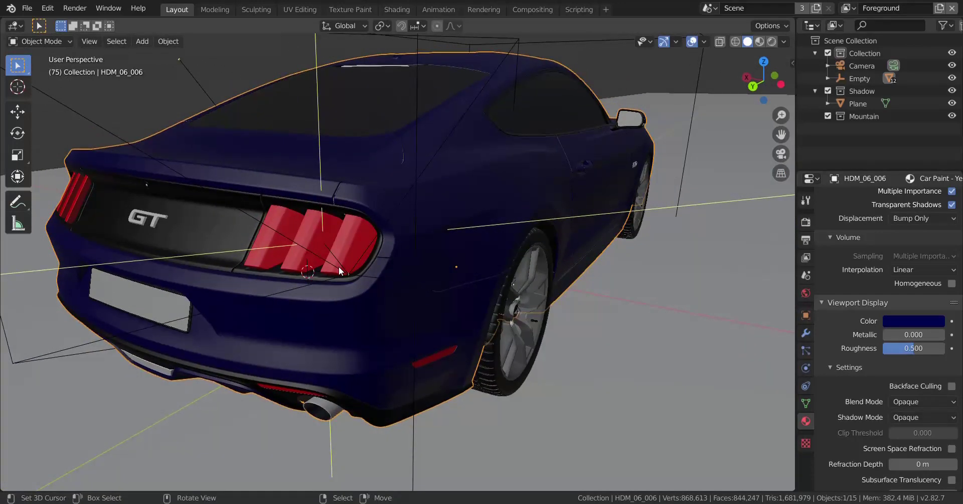
middle_click_drag(339, 266, 381, 284, "shift")
scroll(391, 308, "up", 1)
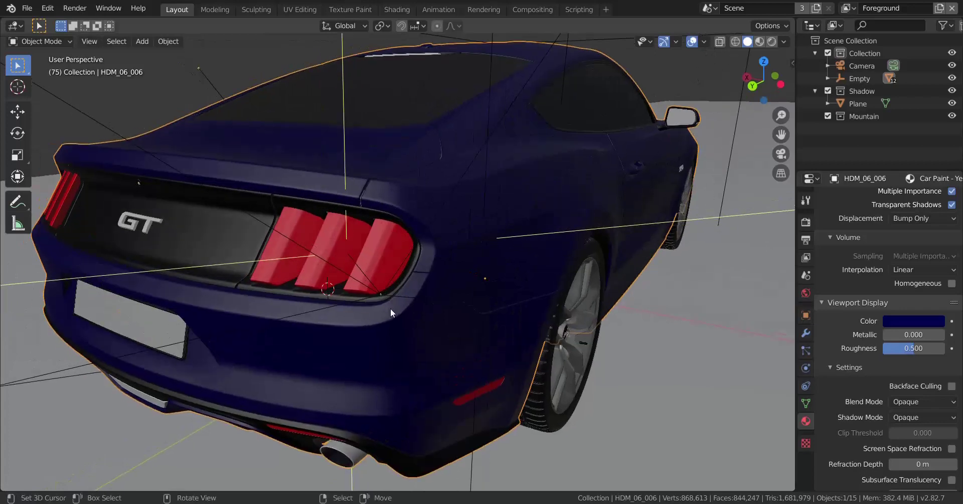
mouse_move(392, 318)
middle_mouse_down()
mouse_move(377, 317)
mouse_move(384, 302)
middle_mouse_up()
scroll(378, 318, "up", 1)
scroll(376, 314, "down", 1)
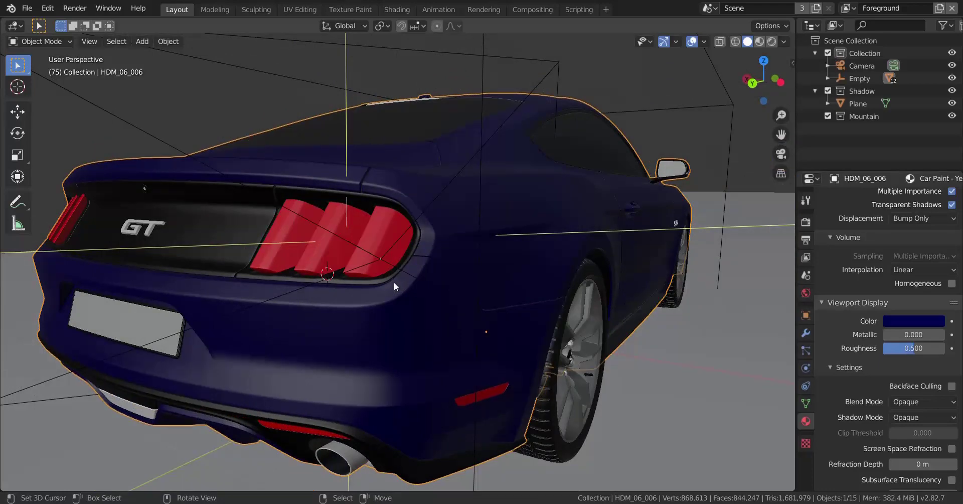
Delete the red lens covering the right tail light.
left_click(387, 234)
scroll(387, 273, "up", 2)
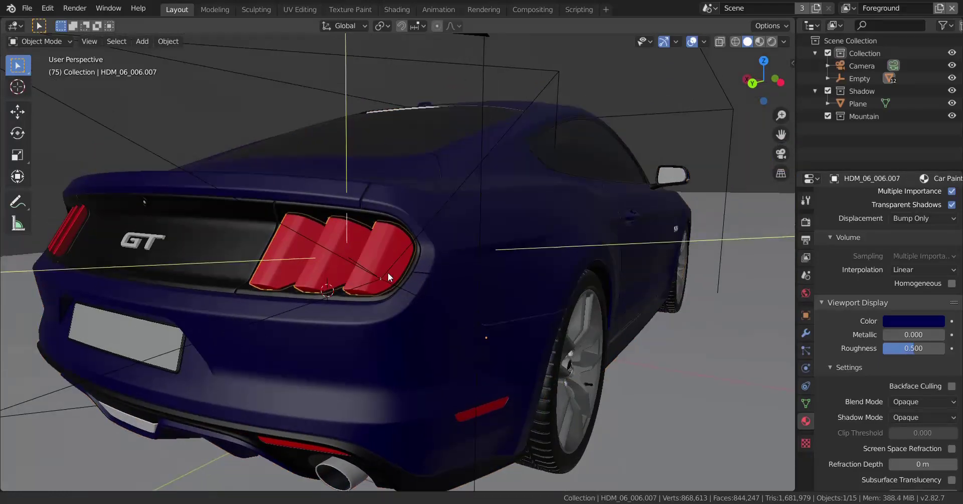
key("Delete")
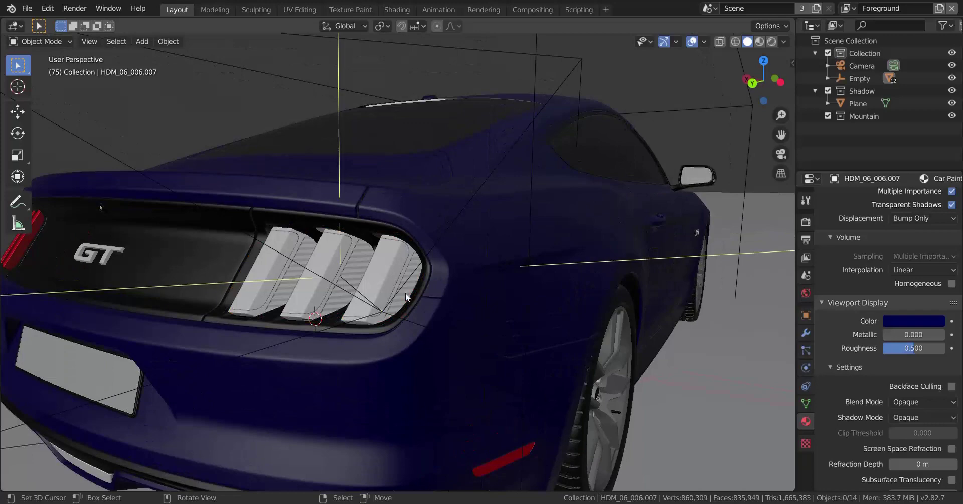
Try moving the individual light bars of the right tail light.
scroll(406, 302, "up", 1)
mouse_move(403, 310)
middle_mouse_down("shift")
mouse_move(421, 293)
mouse_move(390, 315)
middle_mouse_up("shift")
scroll(417, 297, "up", 1)
scroll(396, 320, "down", 5)
scroll(397, 322, "up", 3)
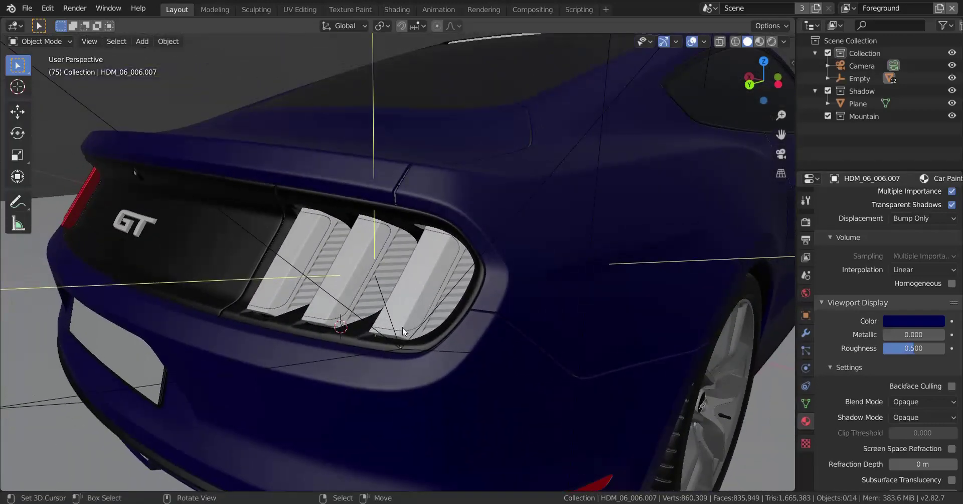
scroll(429, 309, "up", 1)
left_click(428, 291)
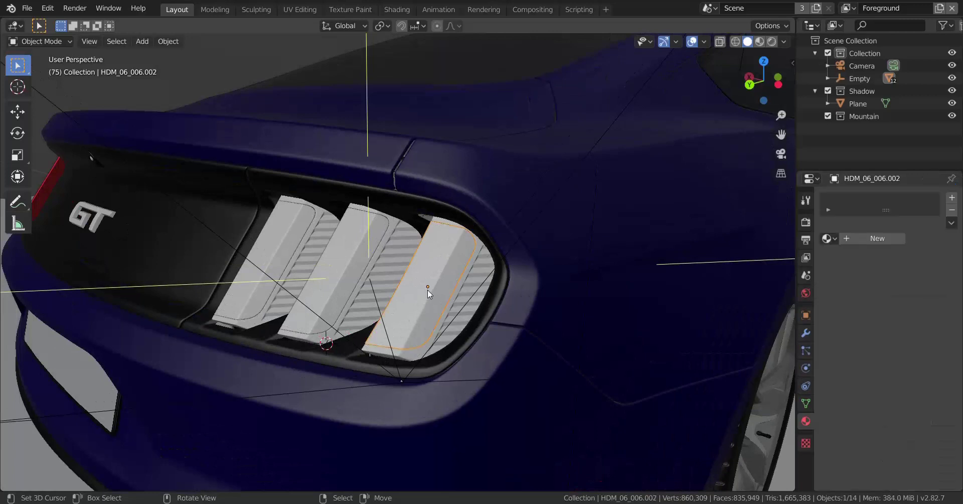
key("g")
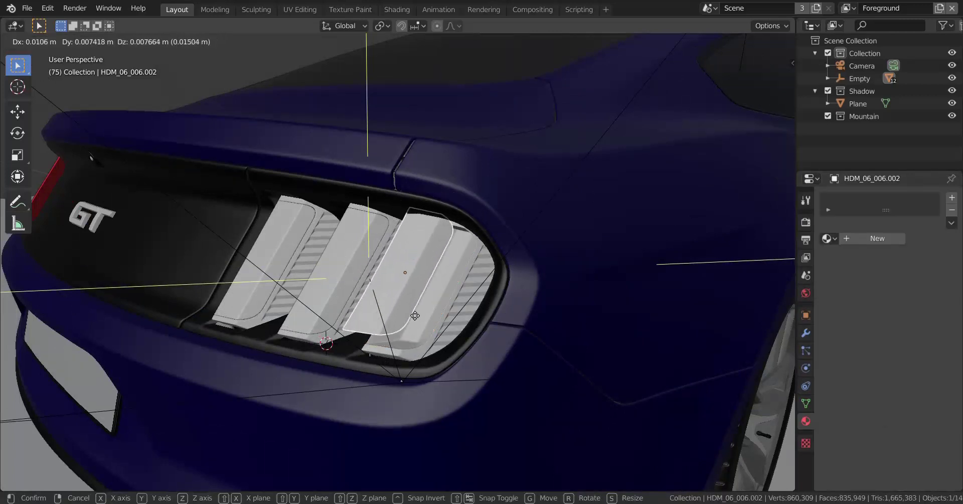
key("Escape")
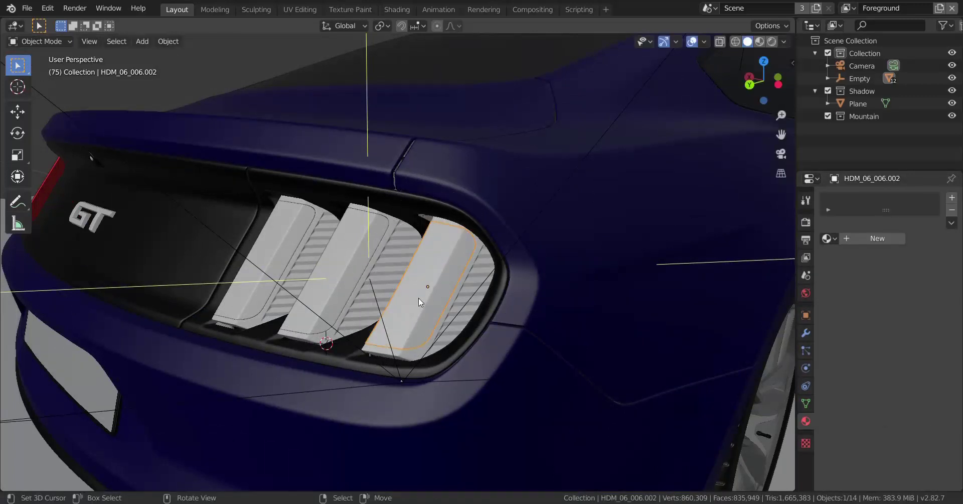
key("g")
key("Escape")
left_click(364, 283)
key("shift+d")
key("Escape")
key("g")
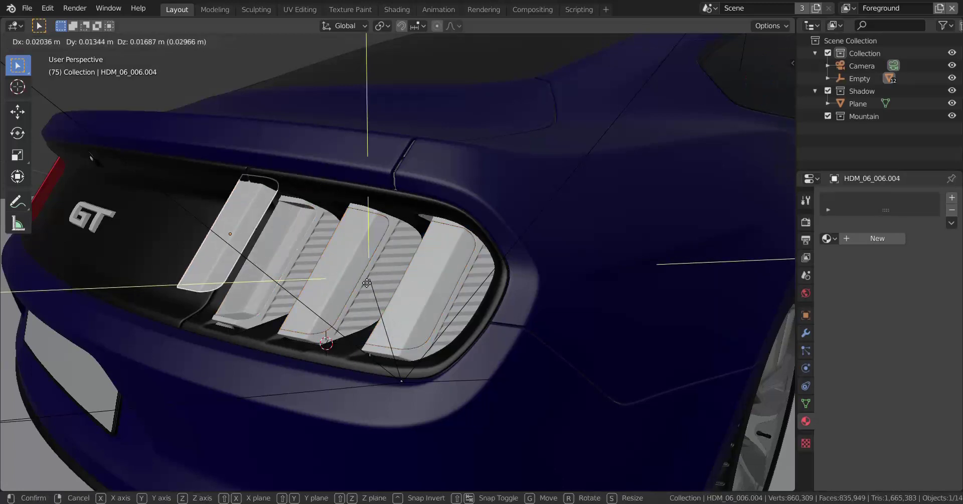
key("Escape")
left_click(426, 300)
key("g")
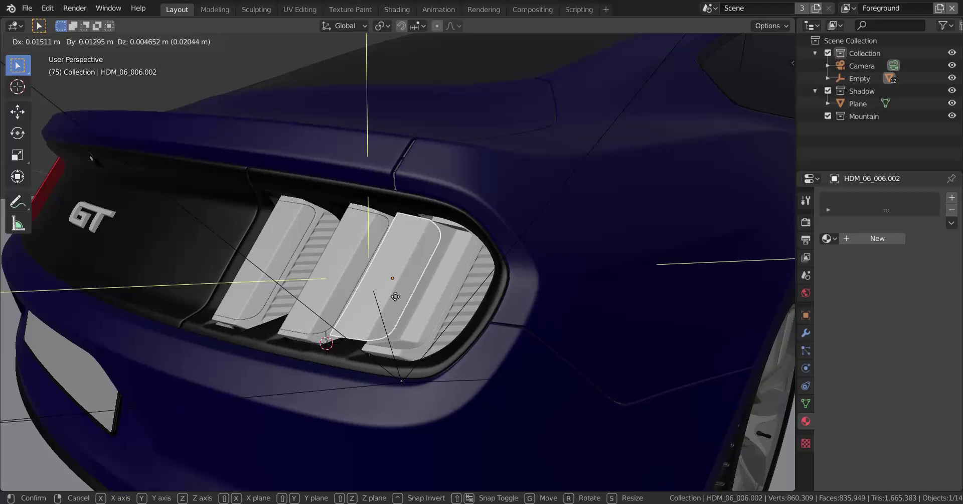
key("Escape")
Select the right tail light's middle and innermost bars in turn and save the file.
scroll(387, 294, "down", 2)
scroll(425, 296, "up", 4)
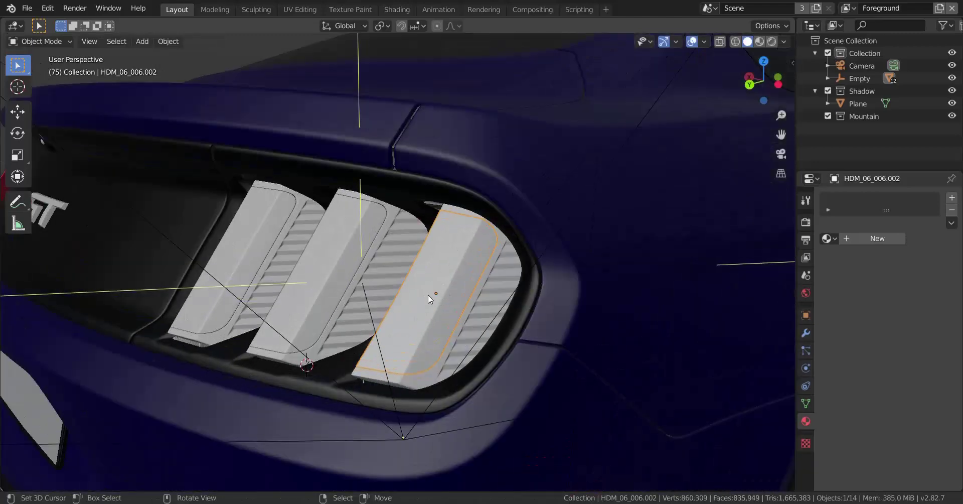
left_click(354, 257)
left_click(240, 237)
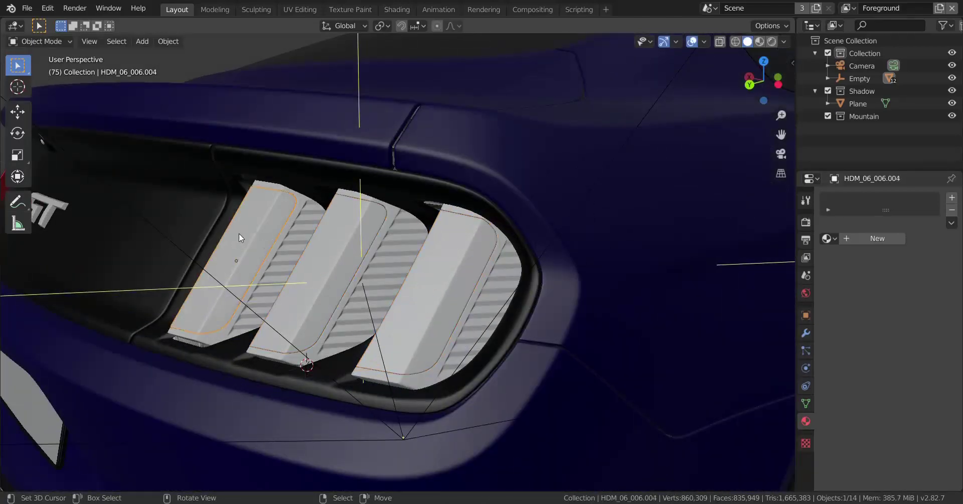
scroll(366, 288, "down", 2)
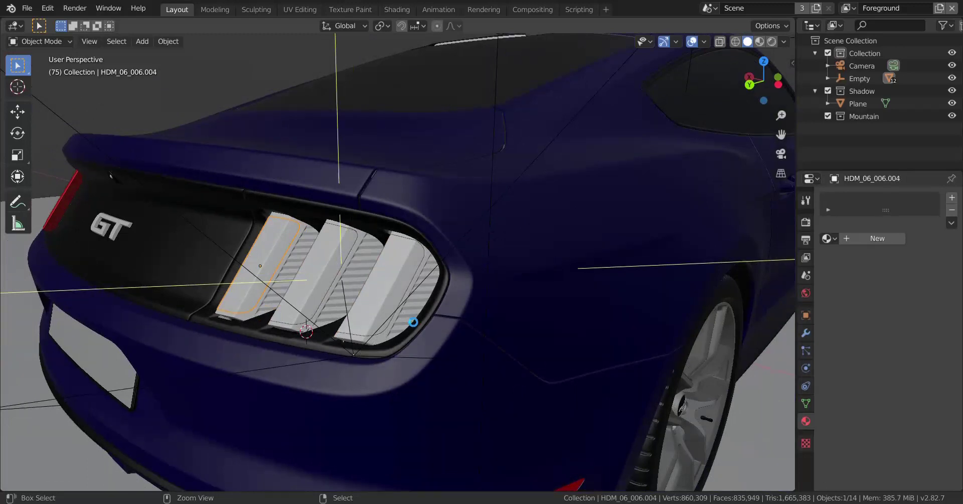
scroll(409, 318, "up", 2)
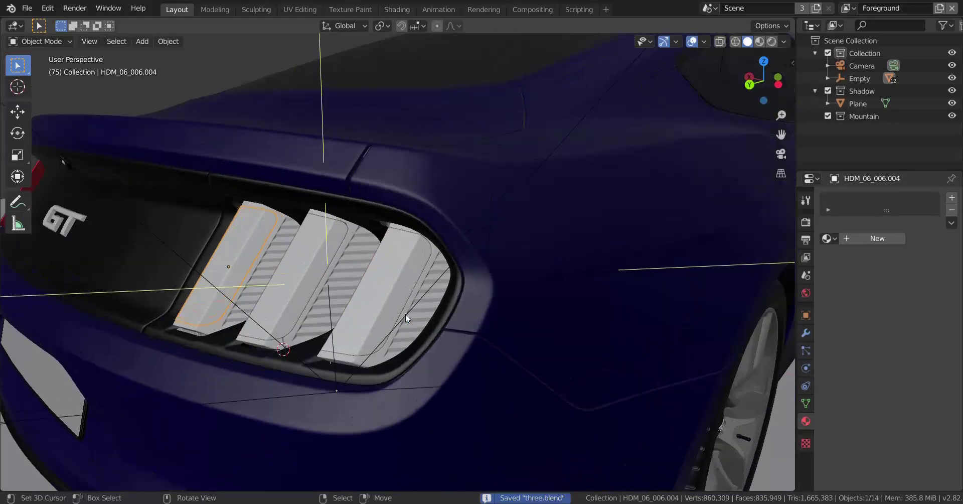
Create a new material named "Tail Lights" on the outermost bar of the right tail light.
left_click(394, 272)
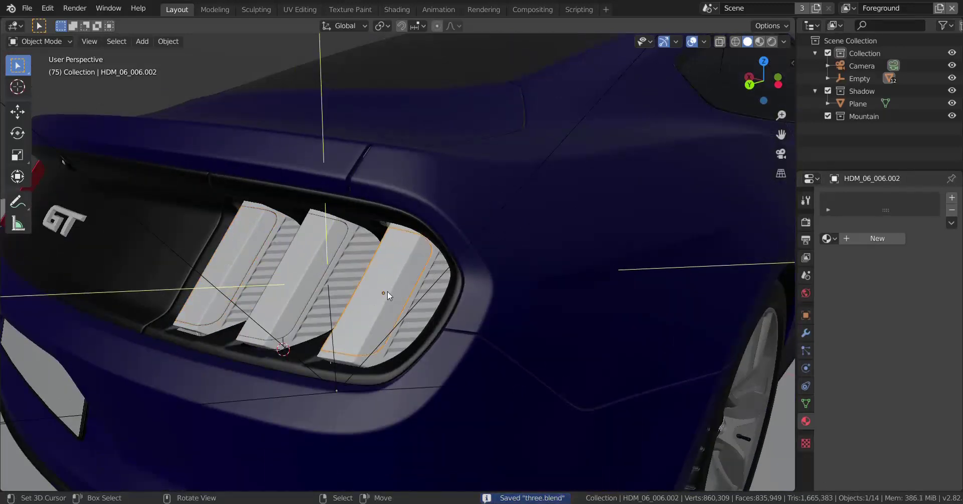
left_click(865, 242)
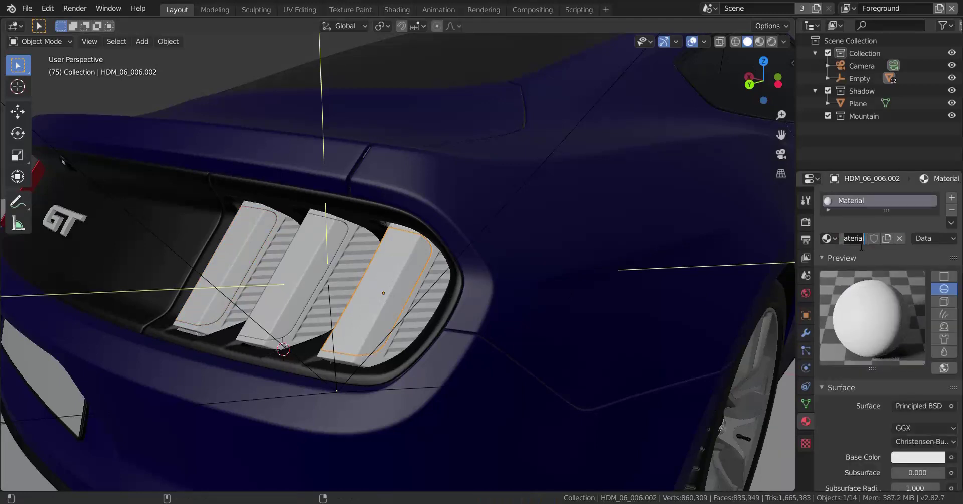
type("Tail L")
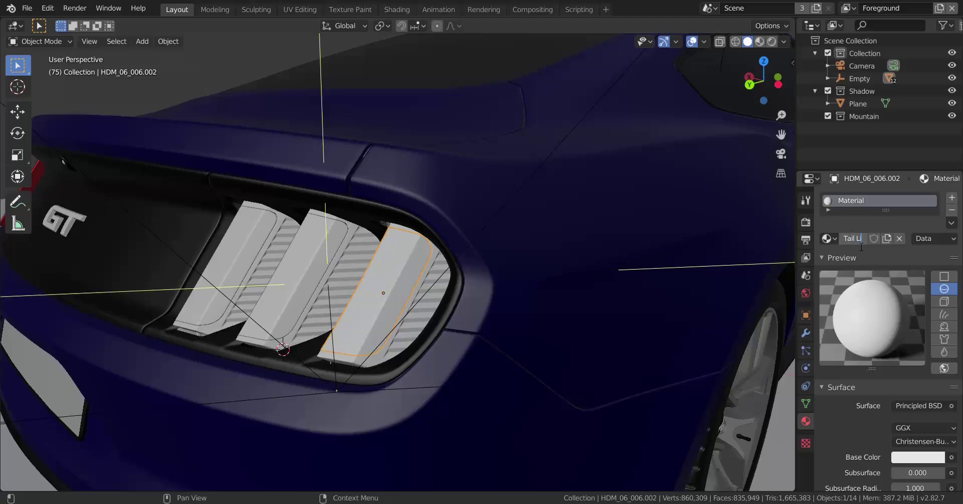
type("ights")
key("Return")
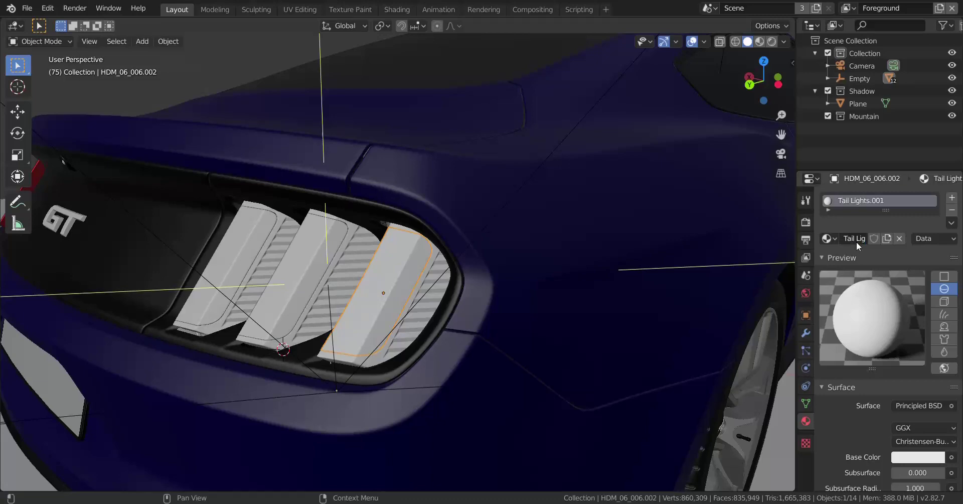
Split the 3D viewport vertically and turn the new area into a Shader Editor with its sidebar hidden.
left_click_drag(794, 21, 426, 64)
left_click(439, 26)
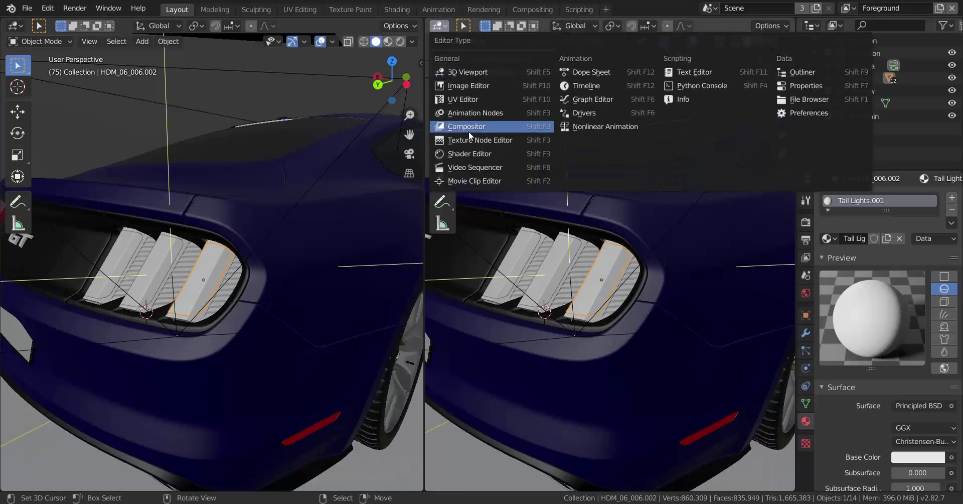
left_click(474, 153)
key("n")
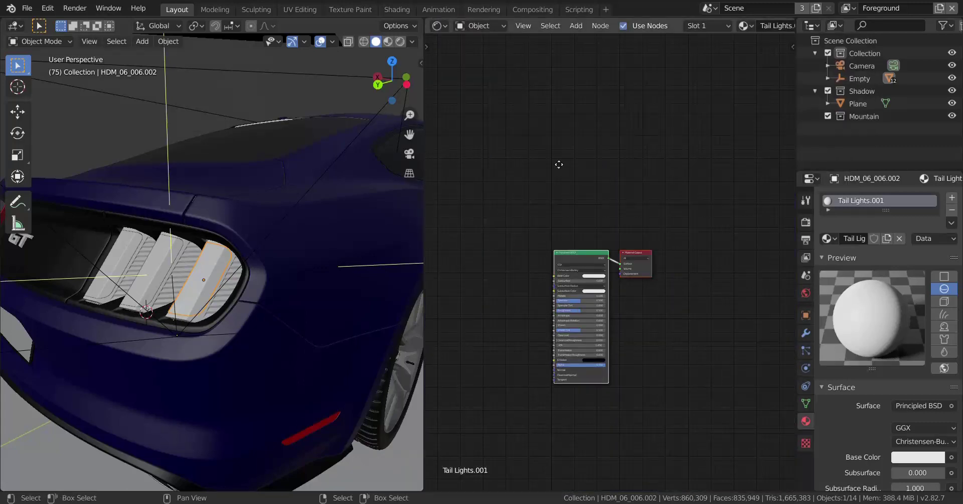
Delete the Principled BSDF node from the tail light material, leaving only the Material Output.
middle_click_drag(558, 165, 628, 165)
left_click(648, 183)
key("x")
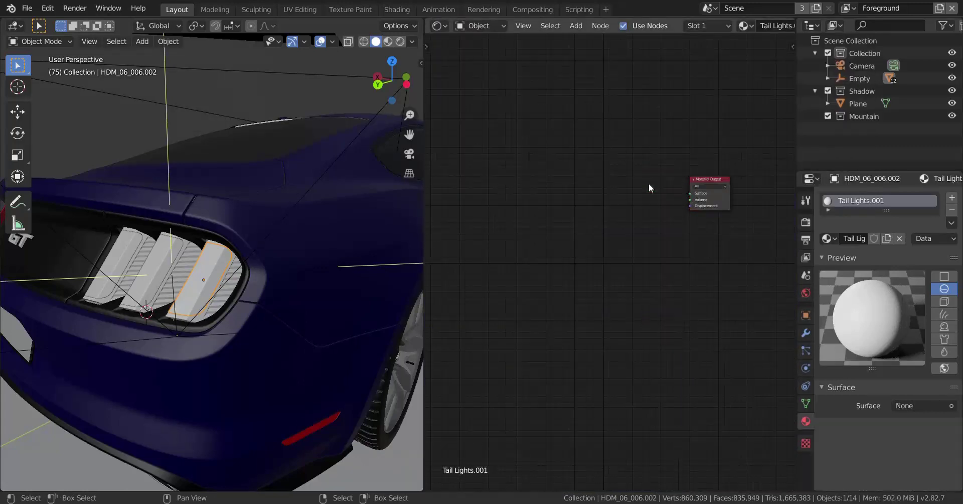
scroll(614, 201, "up", 2)
middle_click_drag(614, 201, 634, 194)
Add an Emission shader node and place a duplicate of it directly below.
key("shift+a")
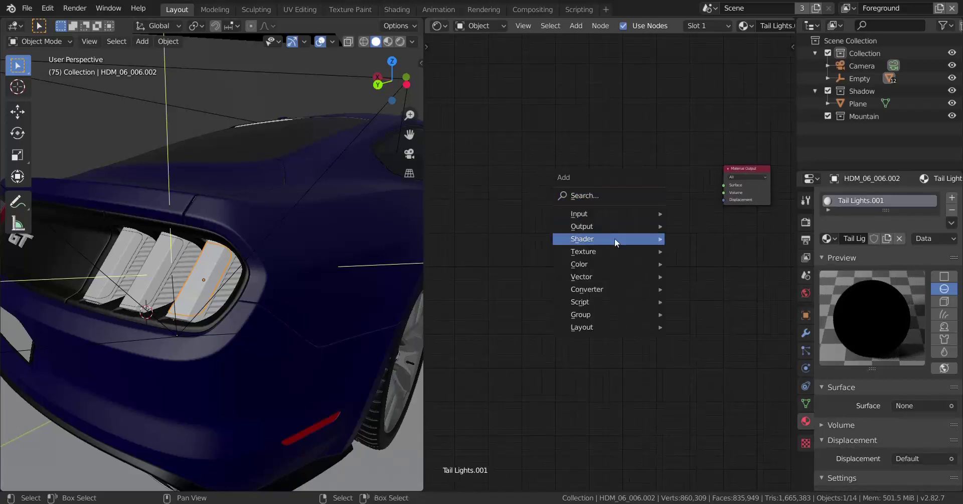
mouse_move(662, 238)
left_click(718, 280)
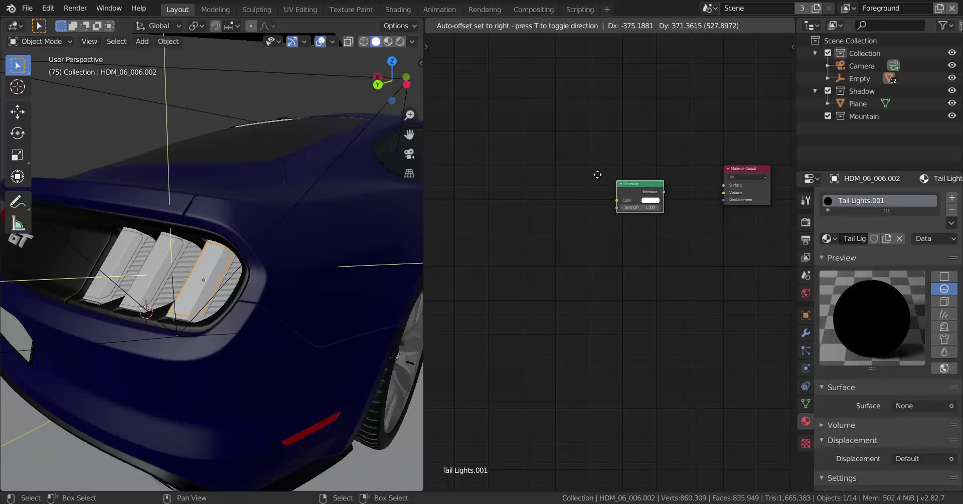
left_click(504, 121)
scroll(544, 145, "up", 1)
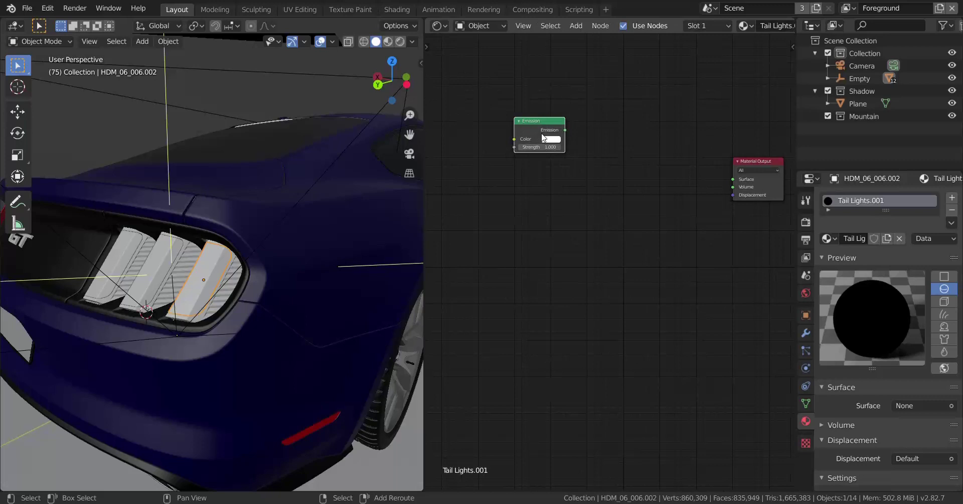
key("shift+d")
left_click(544, 236)
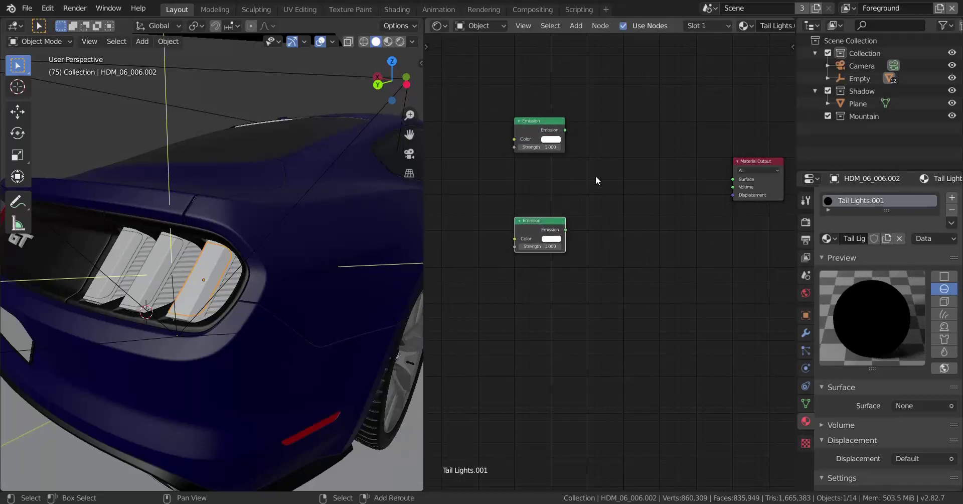
Add a Mix Shader and connect the upper Emission to its first shader input and the lower Emission to its second.
key("shift+a")
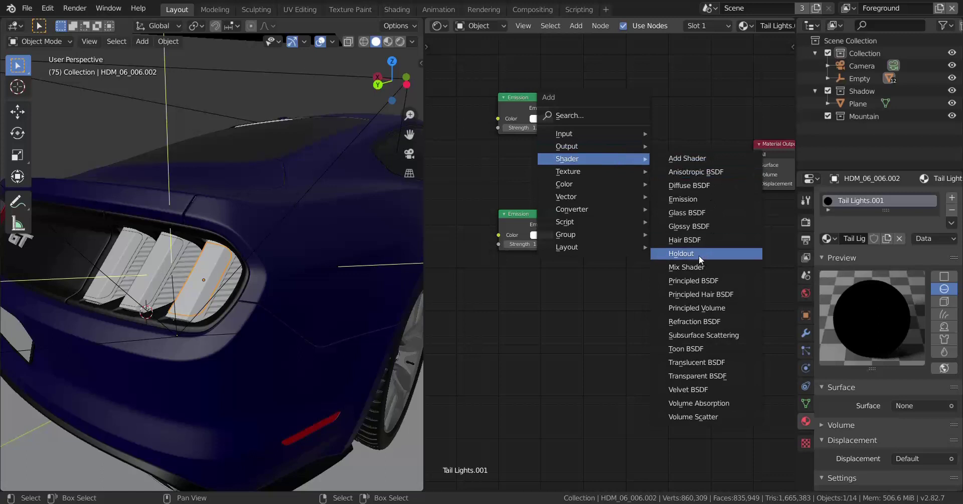
left_click(686, 266)
left_click(631, 200)
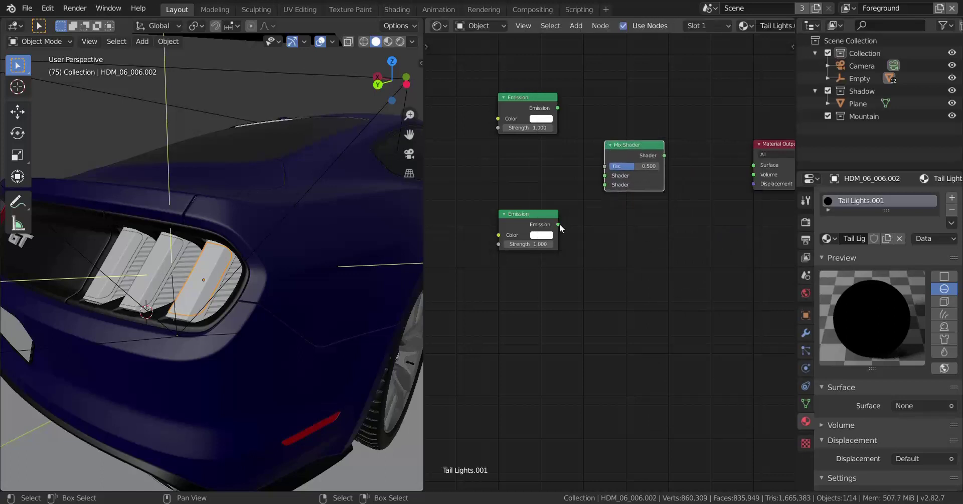
left_click_drag(559, 224, 605, 185)
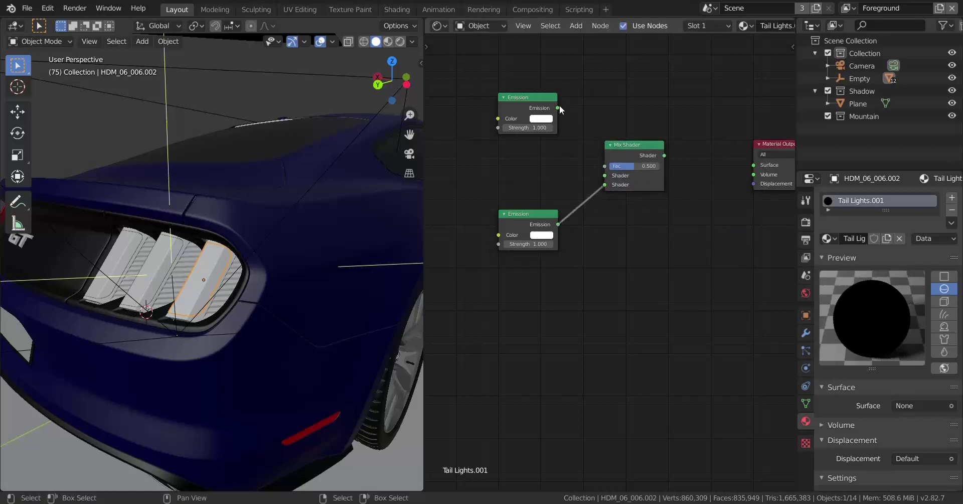
left_click_drag(559, 107, 603, 176)
Move both Emission nodes slightly farther away from the Mix Shader.
scroll(567, 196, "down", 2)
middle_click_drag(565, 199, 604, 228)
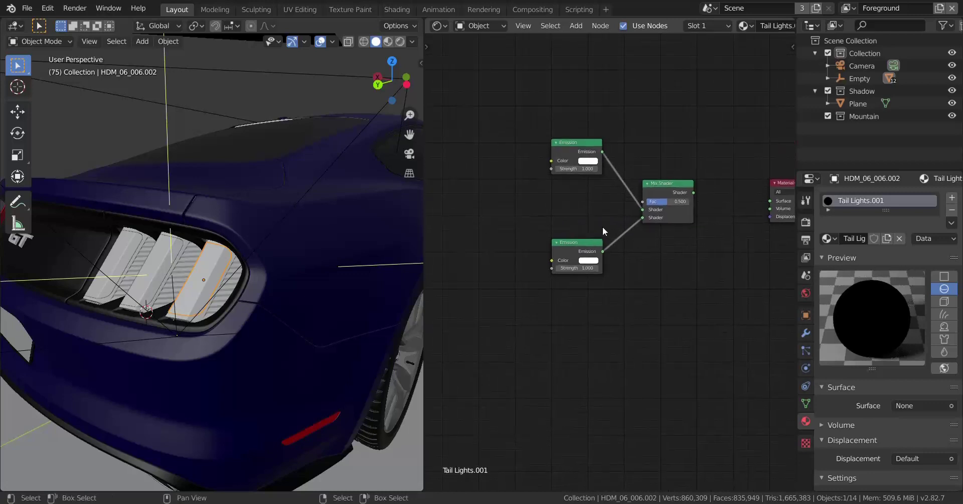
scroll(603, 232, "up", 1)
left_click_drag(582, 143, 569, 144)
left_click_drag(580, 261, 558, 256)
Add a Gradient Texture node and place it well before the two Emission nodes, leaving free space between them.
scroll(560, 253, "down", 1)
middle_click_drag(549, 221, 608, 251)
middle_click_drag(541, 238, 599, 237)
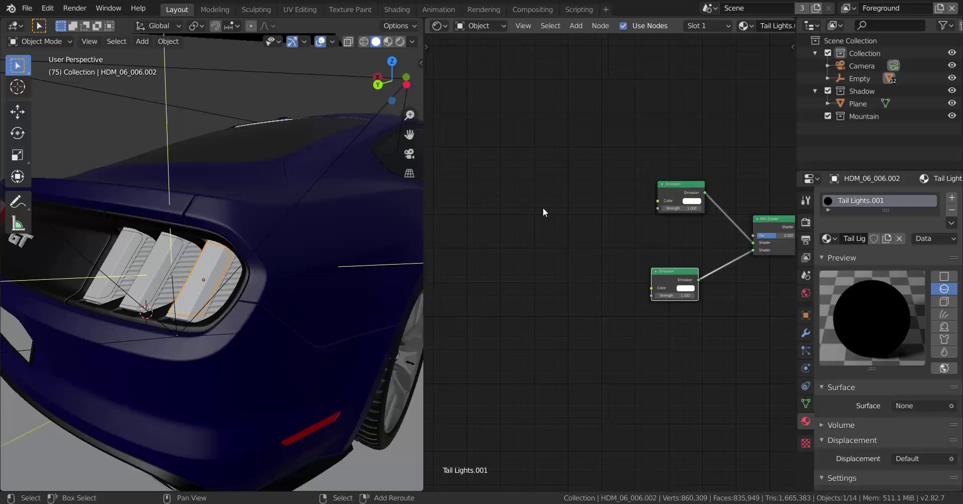
key("shift+a")
mouse_move(528, 219)
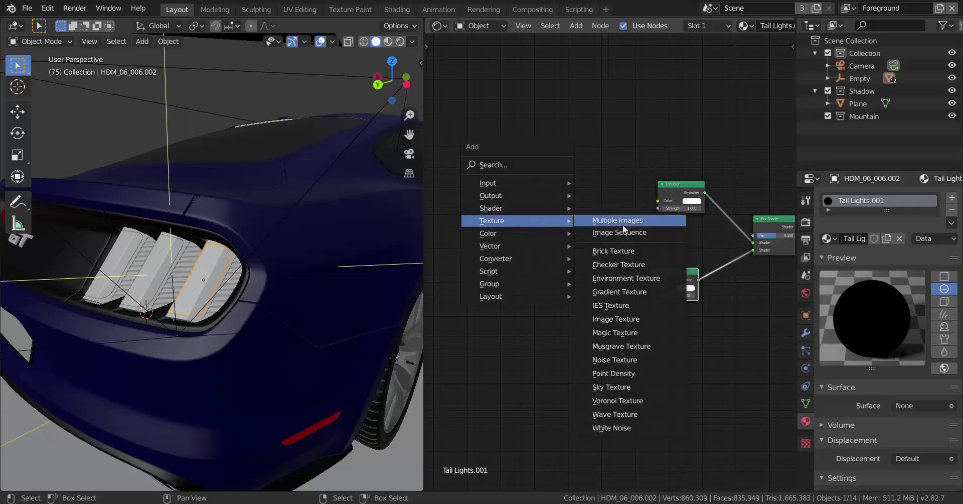
left_click(616, 291)
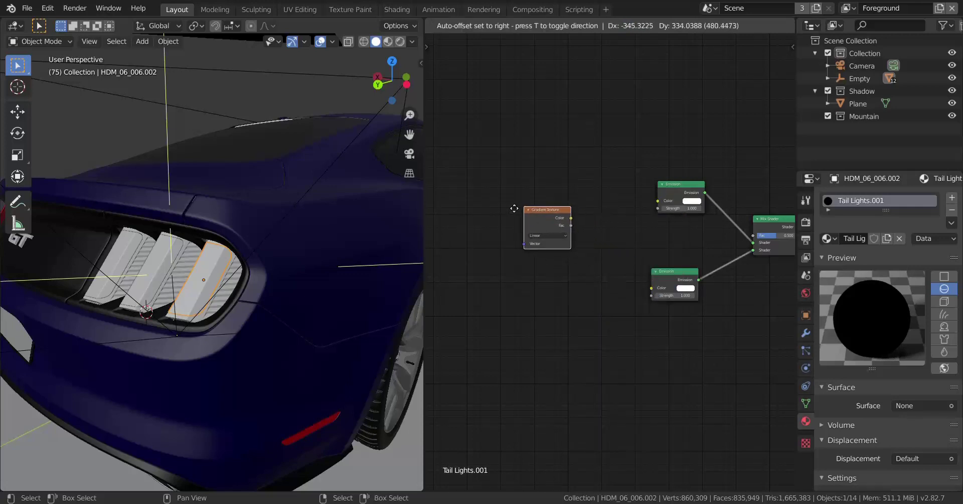
left_click(458, 214)
middle_click_drag(535, 221, 603, 211)
scroll(552, 207, "up", 1)
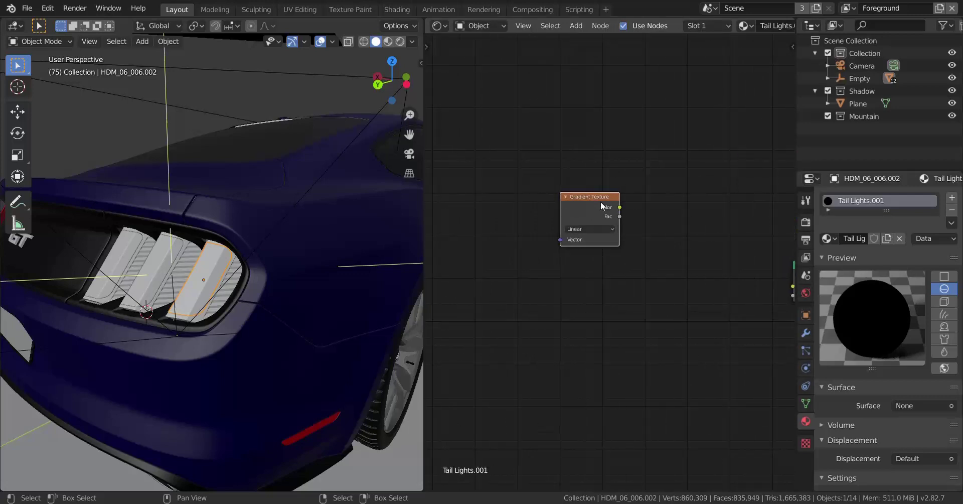
left_click_drag(601, 202, 527, 197)
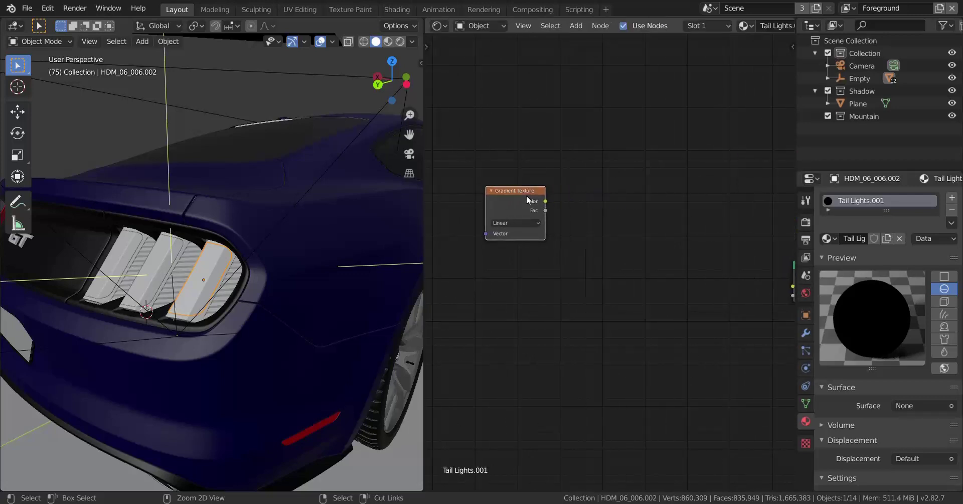
Add Mapping and Texture Coordinate nodes, with the Generated coordinates feeding through Mapping into the Gradient Texture's vector input.
scroll(525, 195, "down", 1)
middle_click_drag(526, 194, 609, 214)
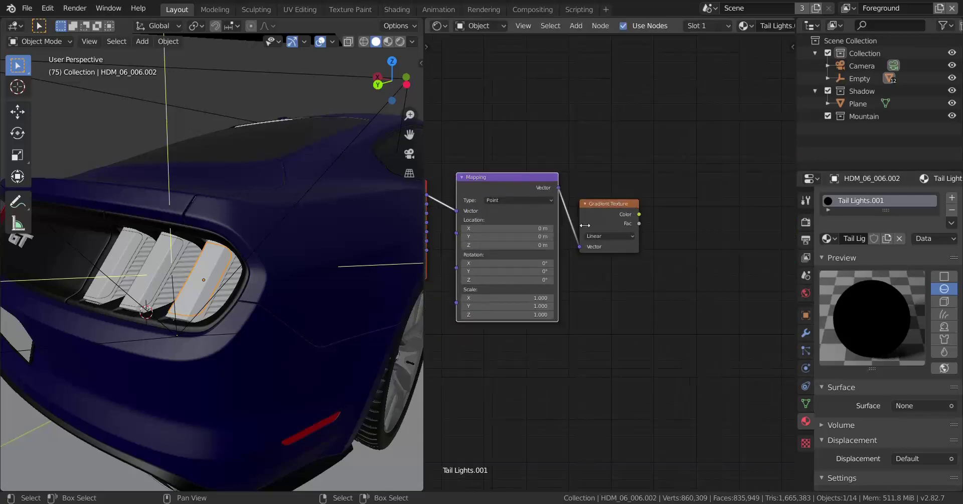
middle_click_drag(470, 228, 523, 231)
scroll(523, 231, "up", 2)
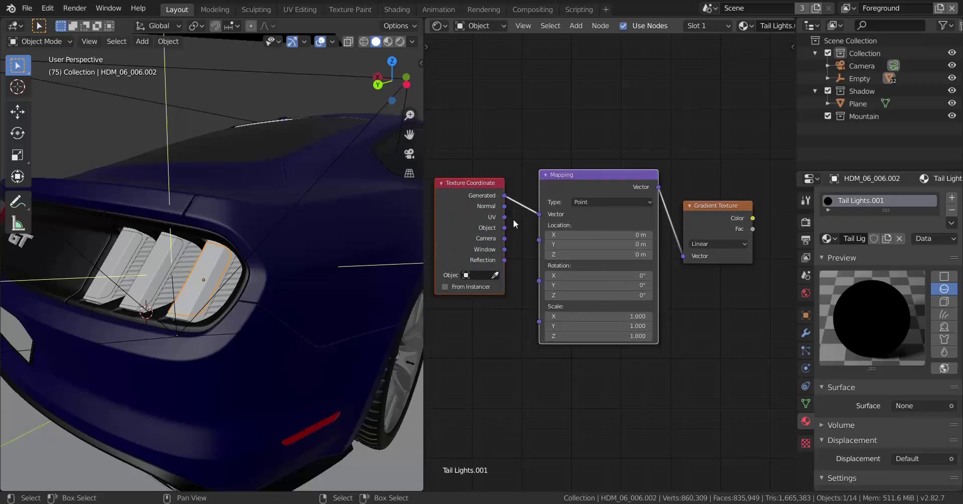
middle_click_drag(733, 244, 596, 276)
scroll(597, 276, "up", 1)
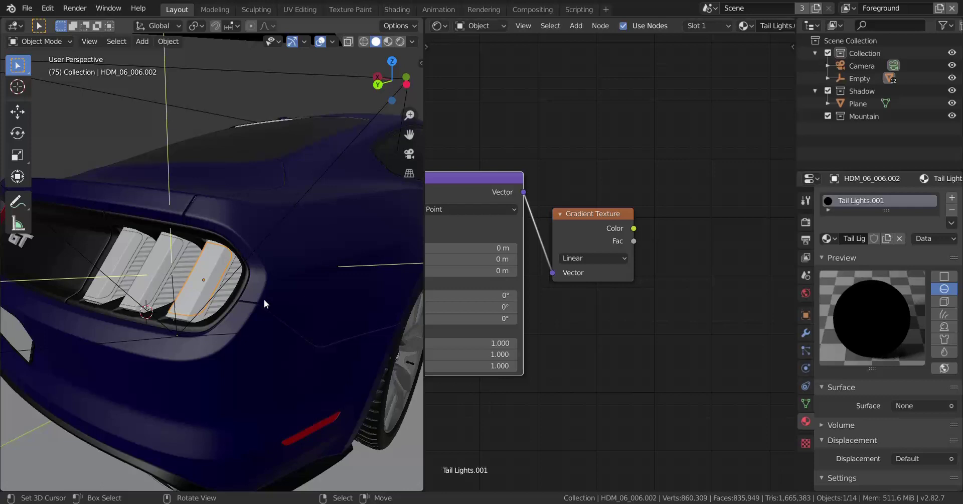
Isolate the selected light bar in local view and switch the viewport to Material Preview shading.
key("KP_Divide")
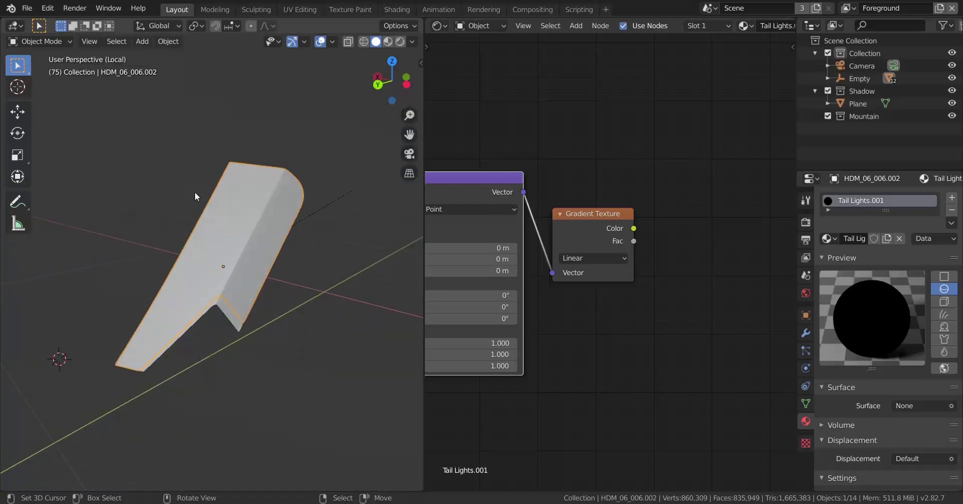
key("z")
left_click(275, 281)
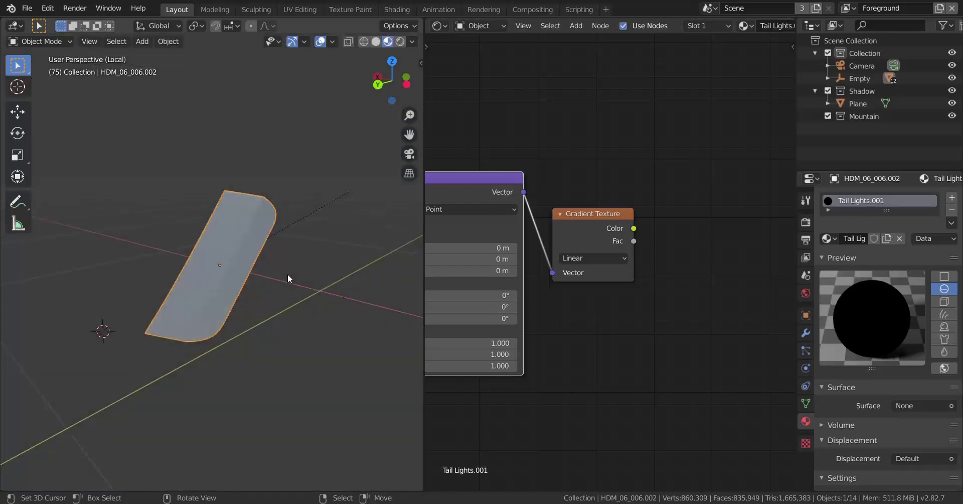
Preview the Gradient Texture on the light bar through a Viewer node and set its gradient type to Quadratic.
scroll(557, 219, "down", 3)
mouse_move(610, 219)
middle_mouse_down()
mouse_move(498, 230)
mouse_move(617, 230)
middle_mouse_up()
middle_click_drag(543, 241, 558, 237)
scroll(558, 238, "up", 1)
scroll(542, 249, "left", 3, "ctrl")
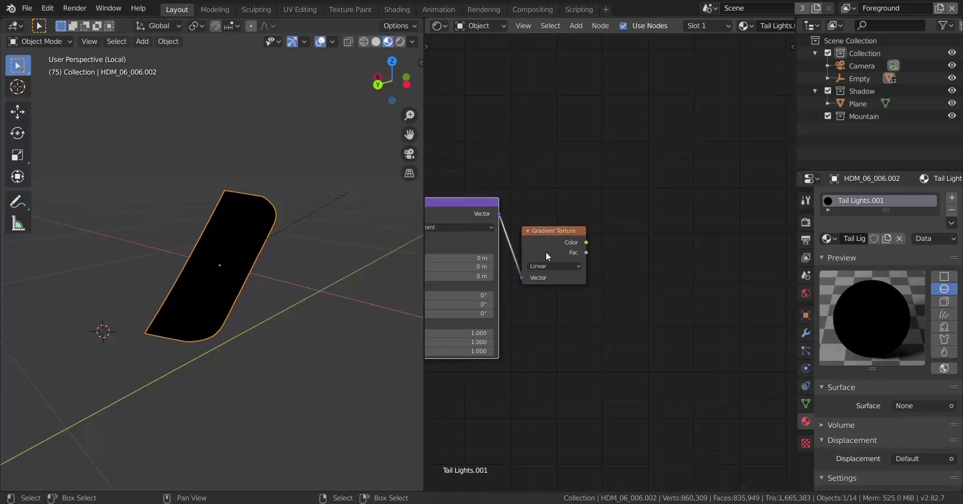
left_click(543, 243, "ctrl+shift")
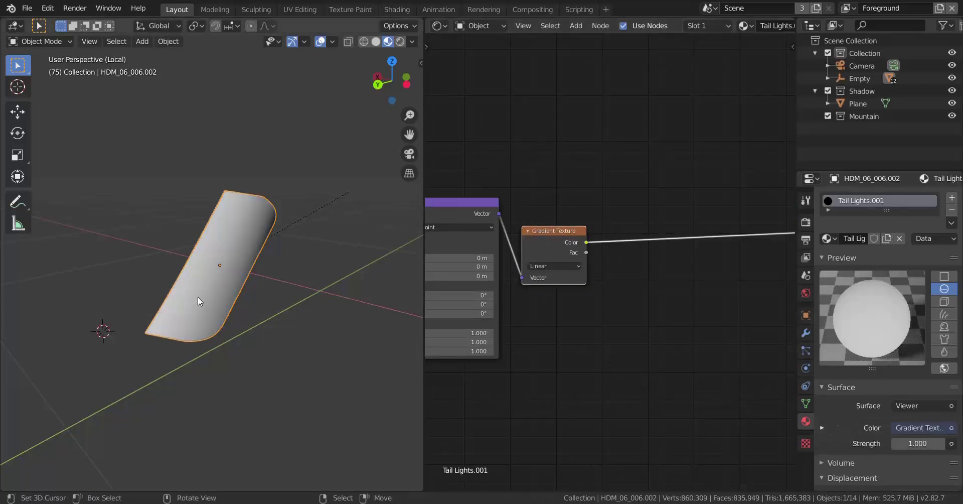
middle_click_drag(197, 297, 309, 276)
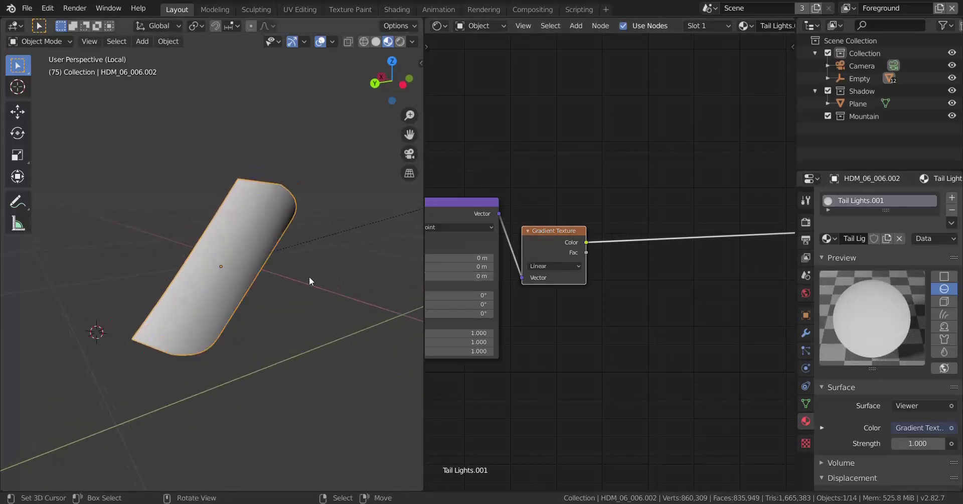
left_click(560, 265)
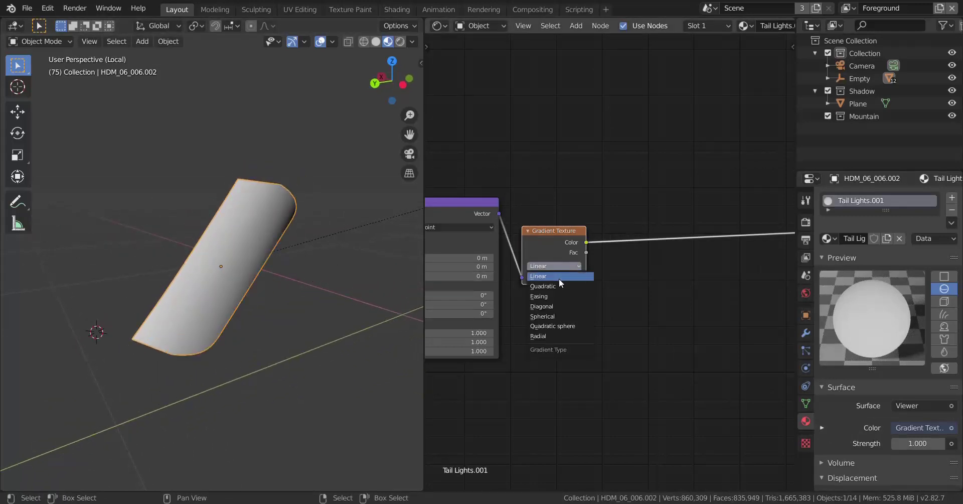
left_click(559, 285)
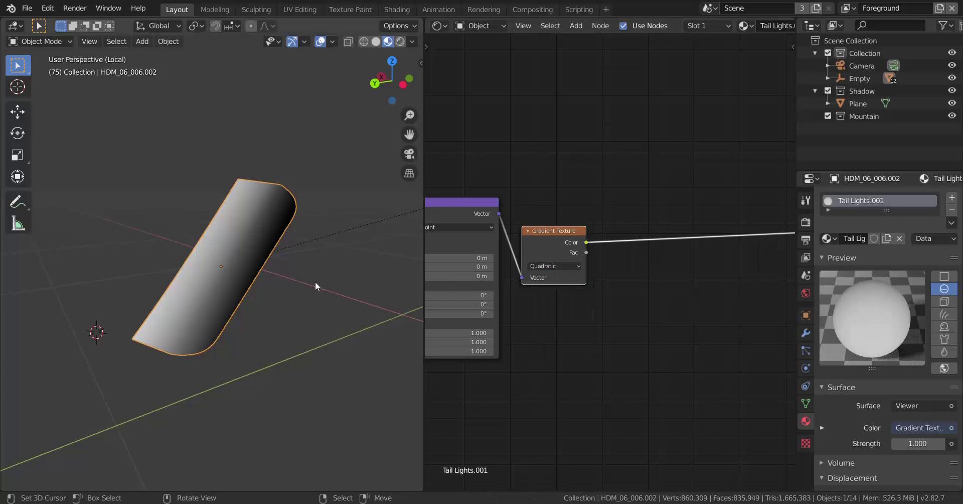
Set the Mapping node's Z rotation to 11°.
scroll(647, 250, "down", 1)
middle_click_drag(596, 254, 655, 254)
scroll(654, 254, "up", 2)
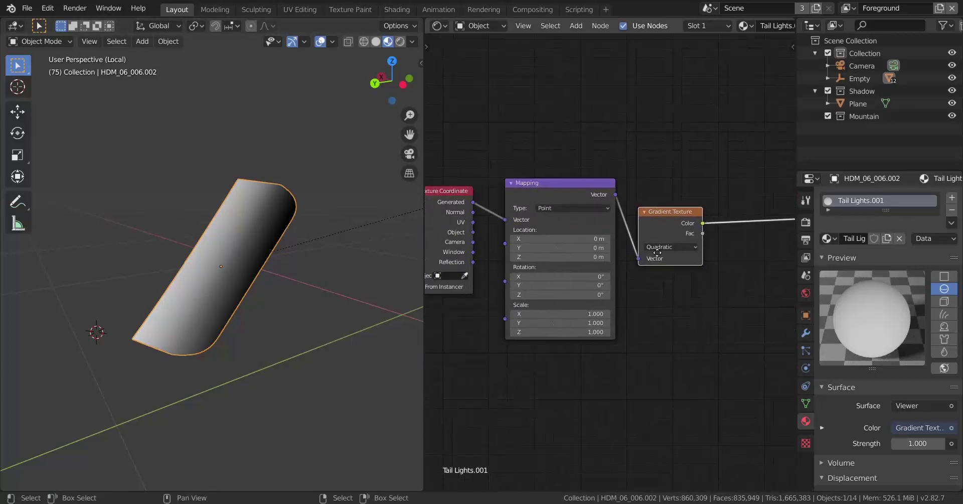
left_click_drag(562, 297, 602, 297)
right_click(582, 300)
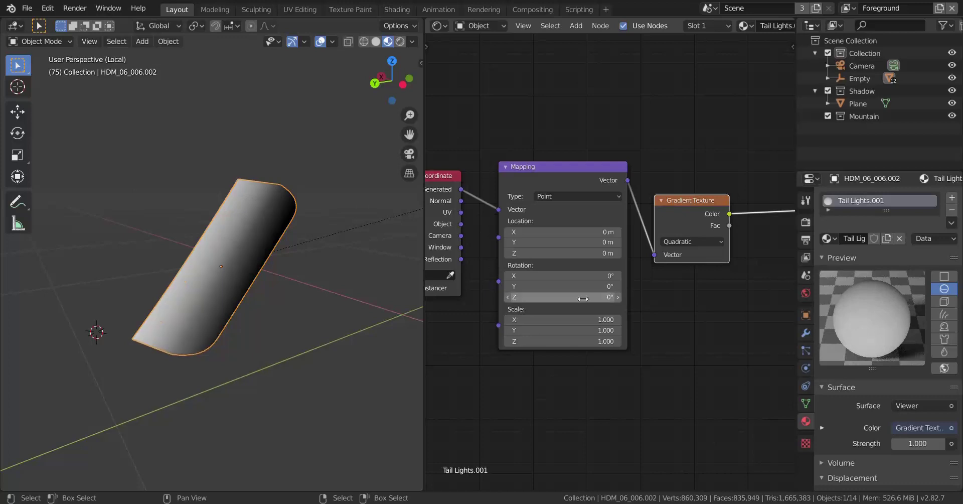
left_click(582, 301)
key("Return")
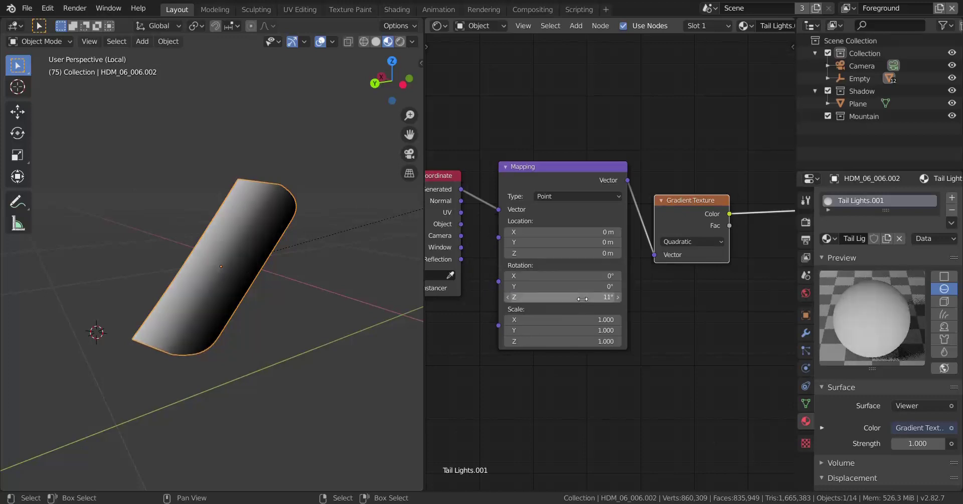
Insert a ColorRamp node on the link coming out of the Gradient Texture's Color output.
scroll(655, 262, "down", 1)
middle_click_drag(654, 262, 581, 260)
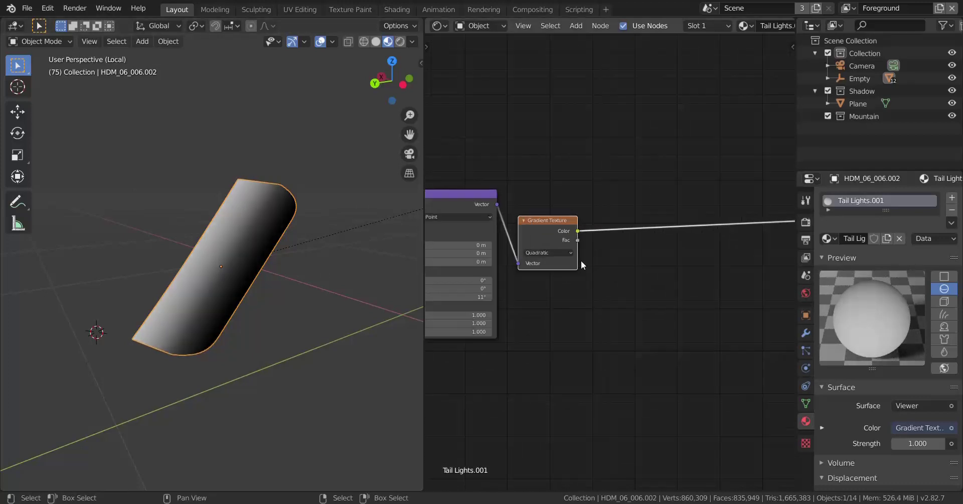
key("shift+a")
left_click(647, 190)
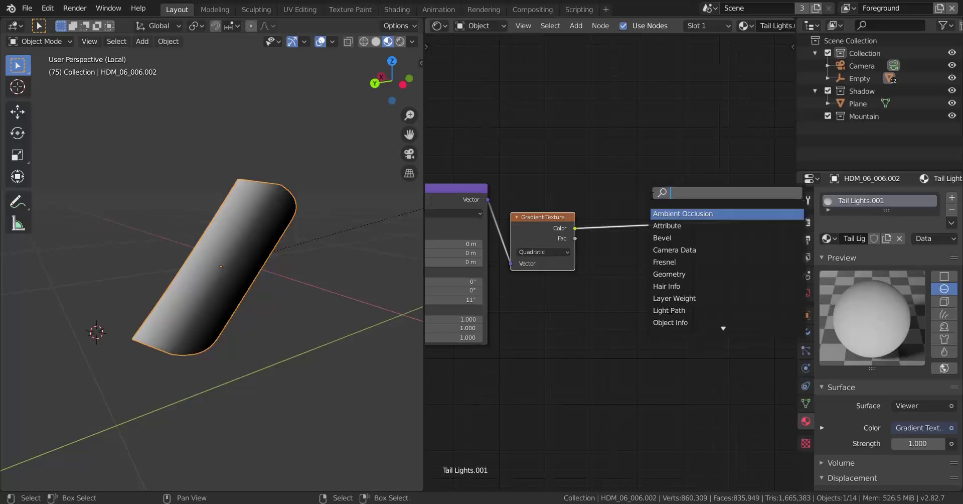
type("color")
key("Escape")
key("shift+a")
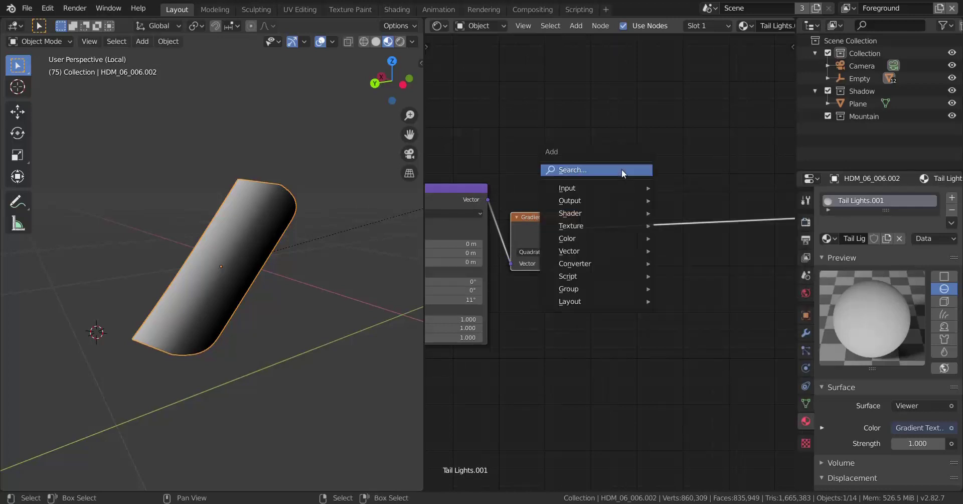
mouse_move(603, 263)
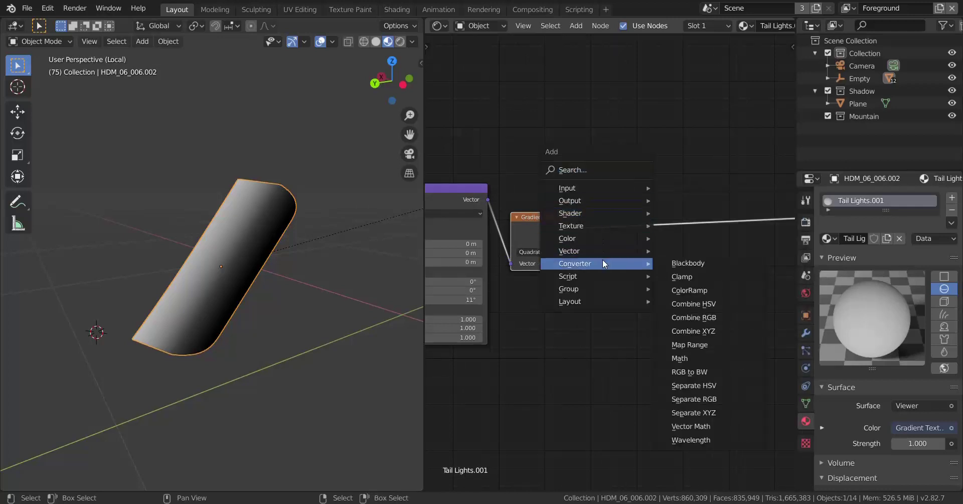
left_click(694, 288)
left_click(596, 194)
middle_click_drag(579, 211, 476, 202)
Change the ColorRamp's interpolation from Linear to B-Spline.
scroll(527, 211, "up", 2)
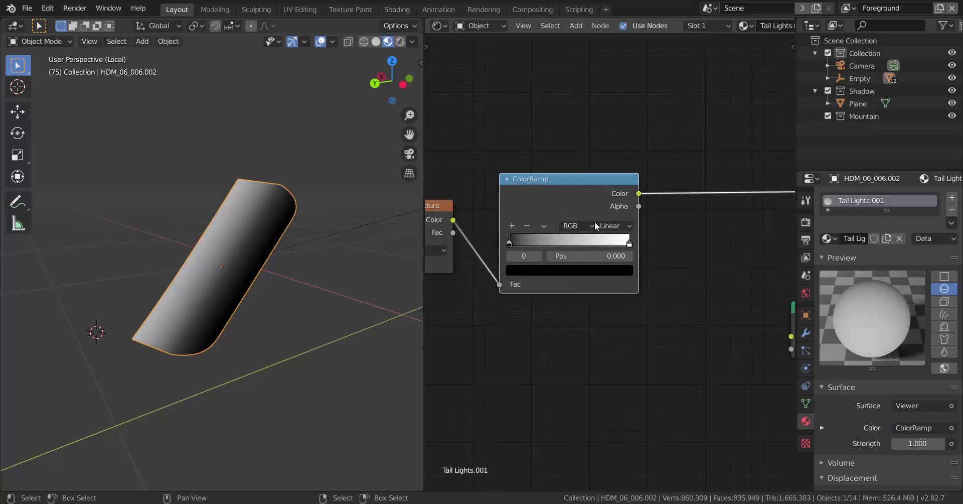
left_click(618, 231)
left_click(618, 278)
scroll(596, 246, "down", 1)
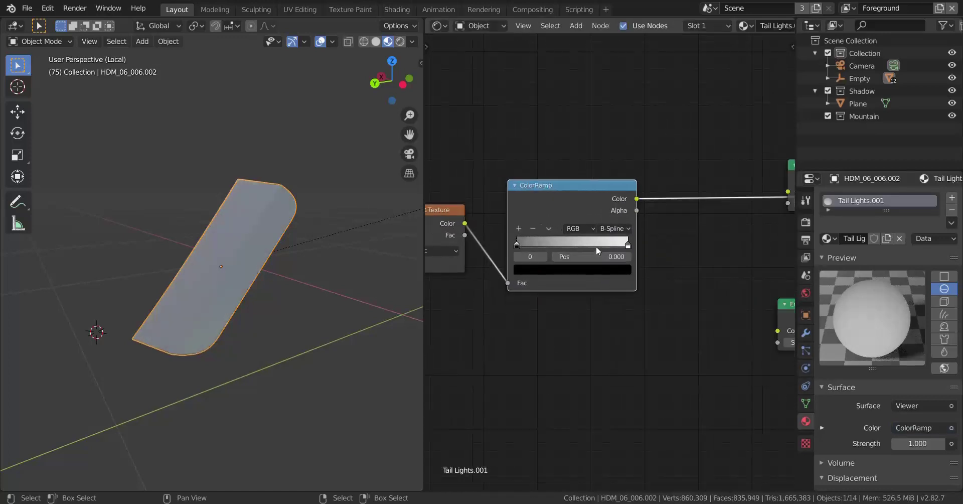
Reposition both Emission nodes slightly, moving each one a little higher in the node layout.
scroll(598, 235, "down", 1)
middle_click_drag(651, 237, 459, 240)
scroll(604, 207, "up", 3)
left_click_drag(610, 200, 597, 174)
mouse_move(601, 312)
left_mouse_down()
mouse_move(614, 304)
mouse_move(604, 306)
left_mouse_up()
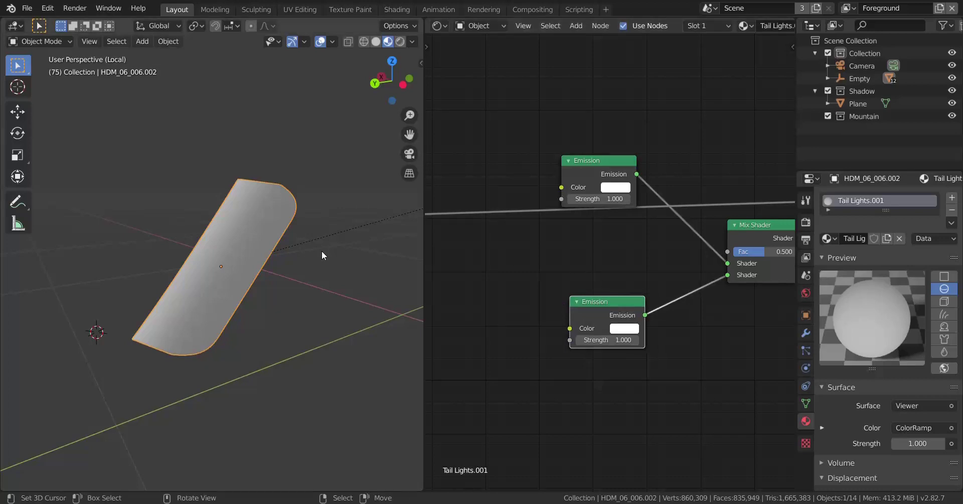
Set the upper Emission node's color to a dark, strongly saturated red and its strength to 5.
middle_click_drag(607, 219, 635, 217)
scroll(635, 218, "up", 1)
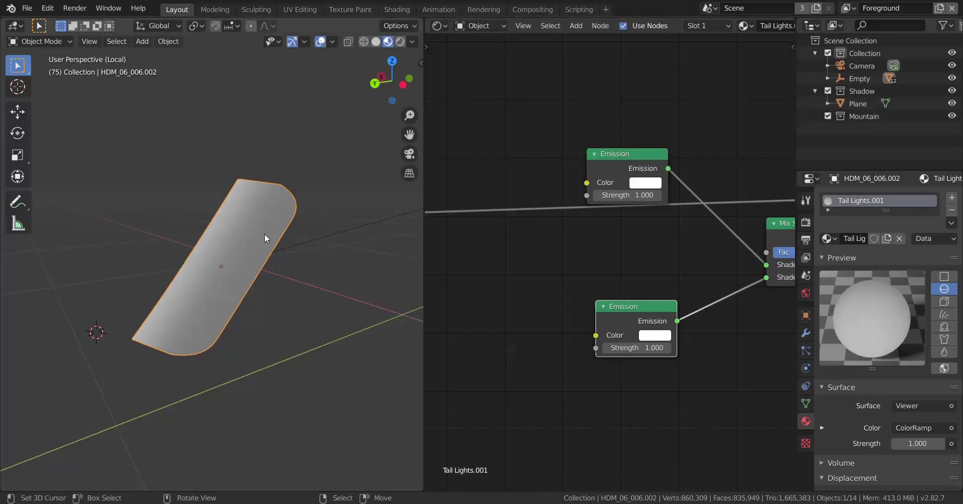
scroll(587, 200, "up", 2)
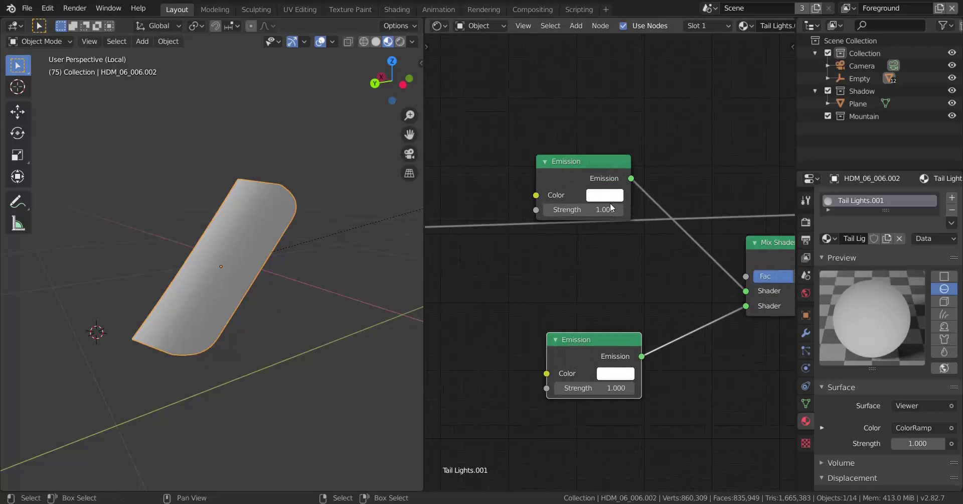
left_click(607, 196)
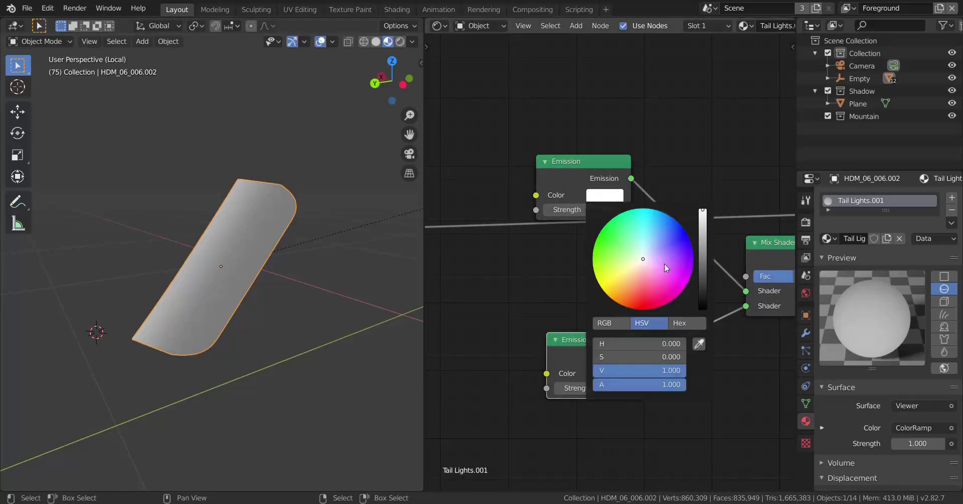
left_click_drag(646, 275, 643, 308)
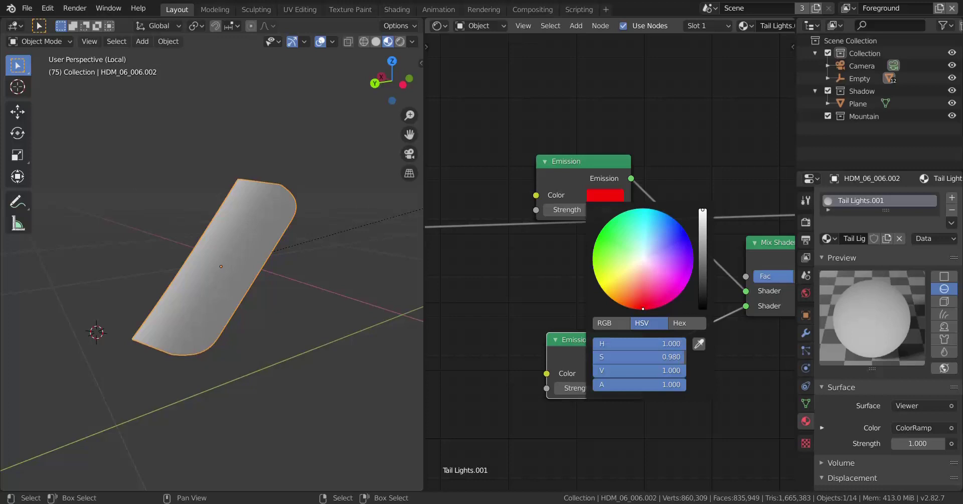
scroll(642, 263, "down", 4)
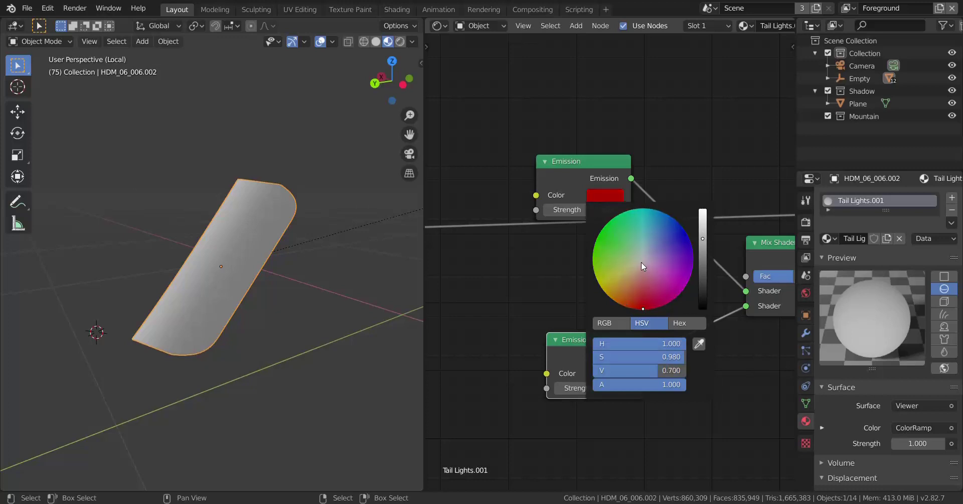
left_click(589, 209)
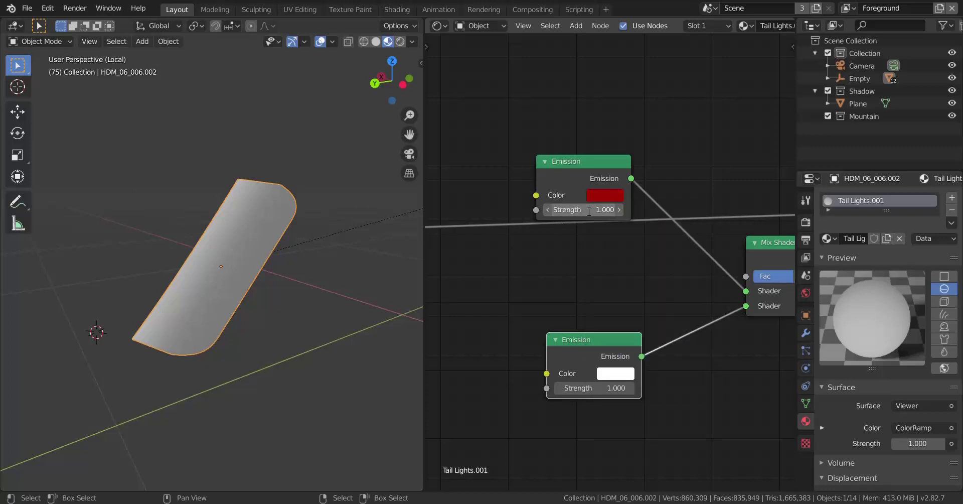
type("5")
key("Return")
Set the lower Emission node's color to a light pinkish red and its strength to 5.
left_click(612, 379)
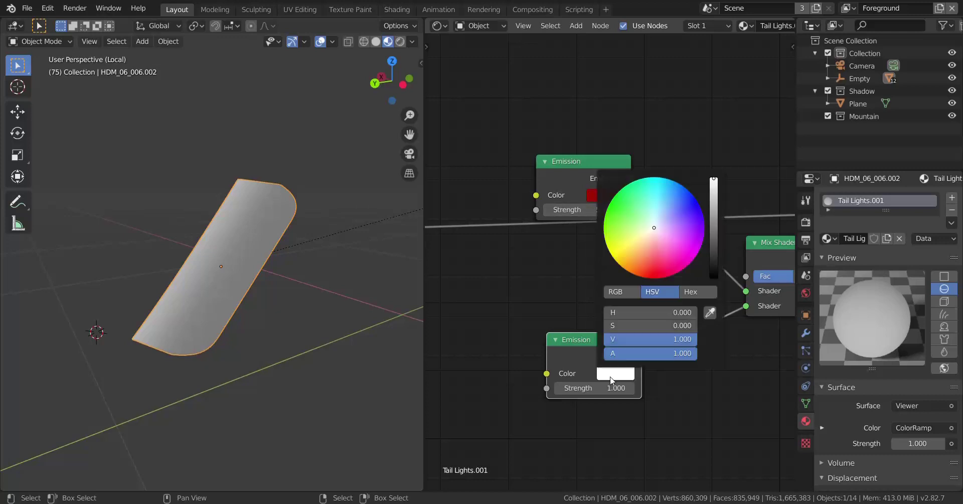
left_click(652, 245)
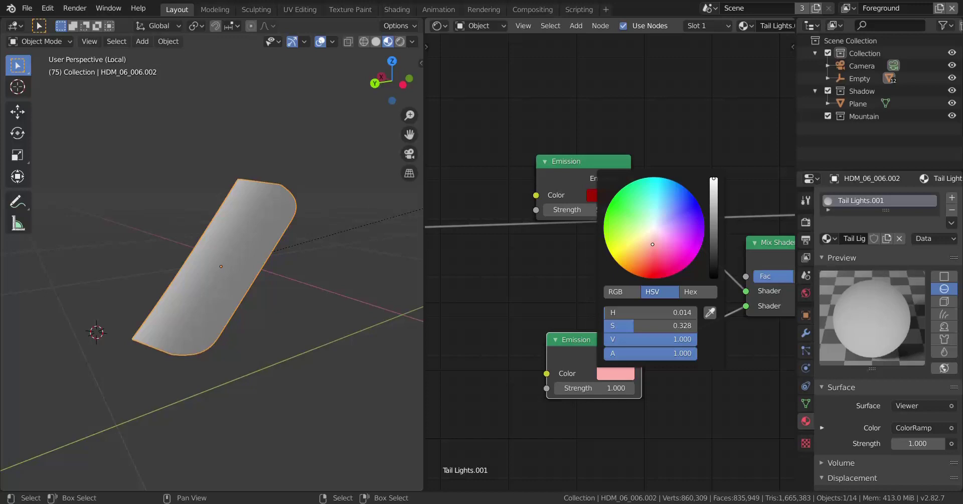
left_click(602, 388)
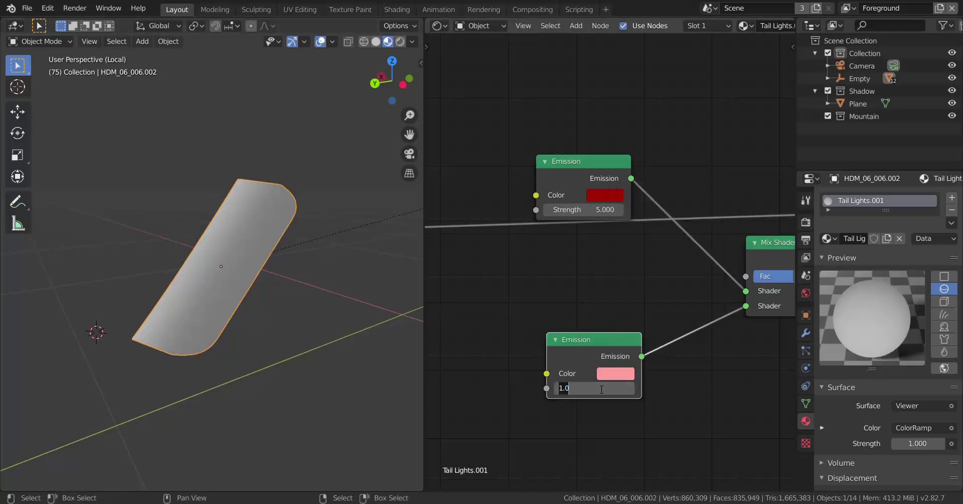
type("5")
key("Return")
Connect the Mix Shader's output to the Surface input of the Material Output node.
scroll(652, 319, "down", 3)
middle_click_drag(789, 259, 573, 328)
left_click_drag(581, 328, 694, 340)
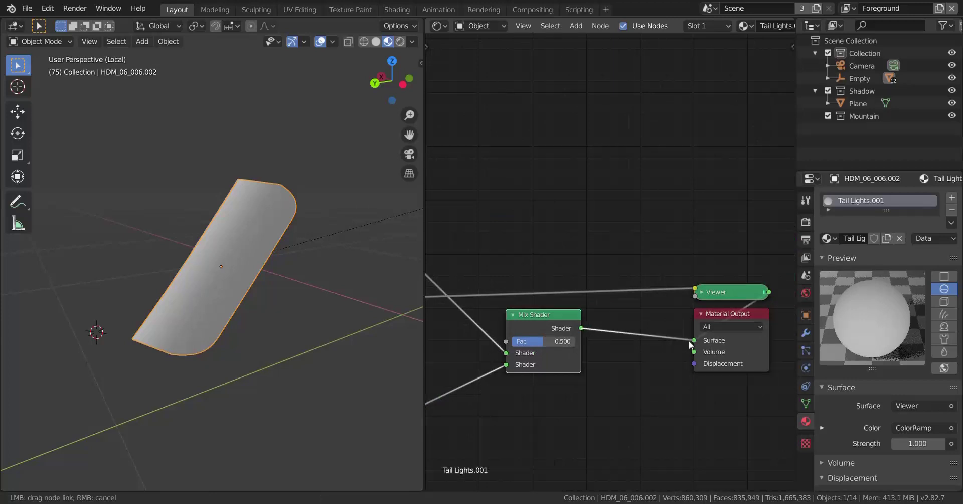
Connect the ColorRamp's Color output to the Fac input of the Mix Shader.
scroll(620, 338, "down", 1)
middle_click_drag(620, 338, 783, 324)
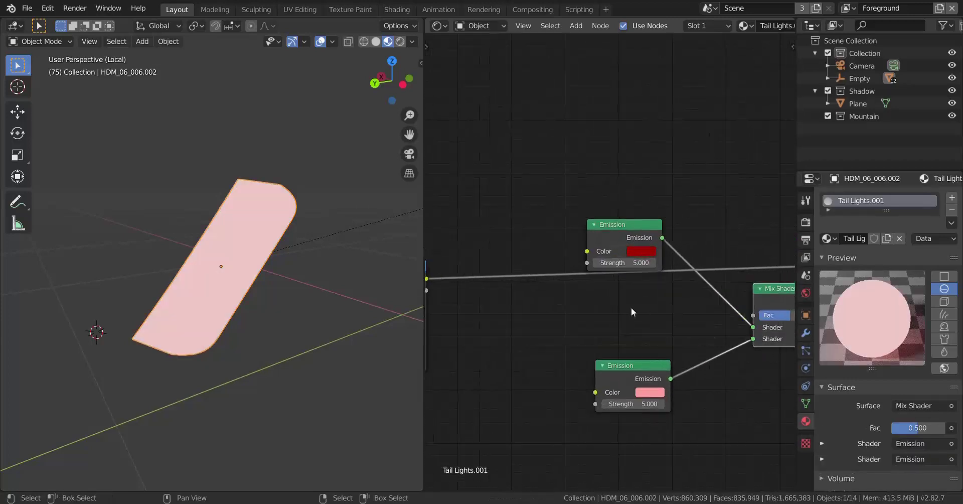
scroll(632, 308, "down", 1)
middle_click_drag(571, 328, 647, 311)
middle_click_drag(584, 268, 525, 276)
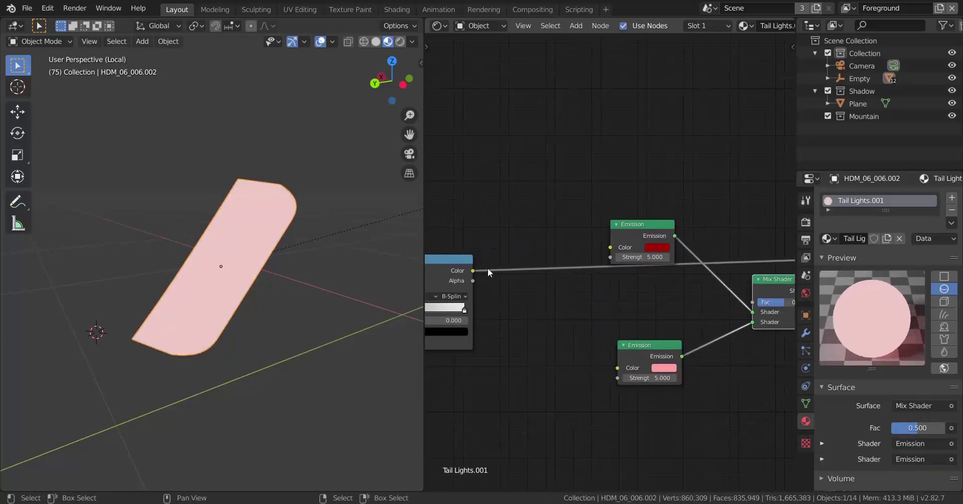
left_click_drag(473, 271, 760, 303)
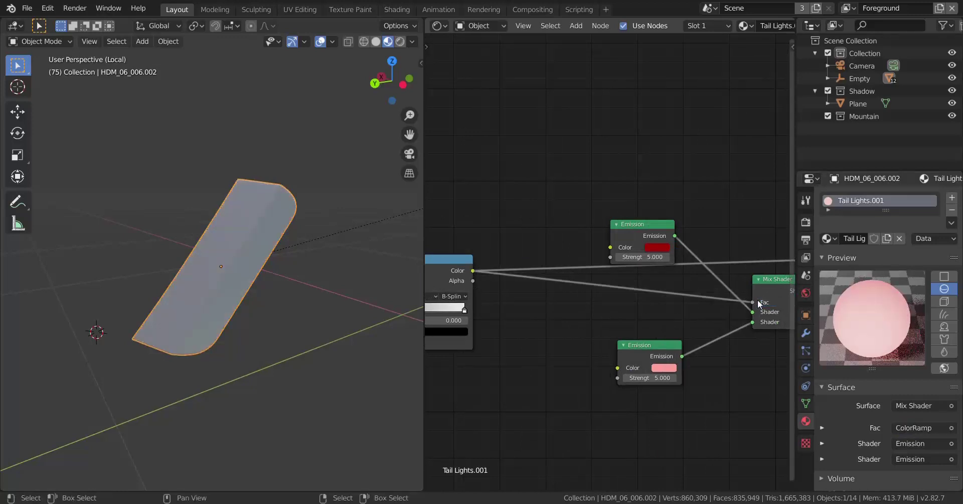
middle_click_drag(162, 302, 318, 293)
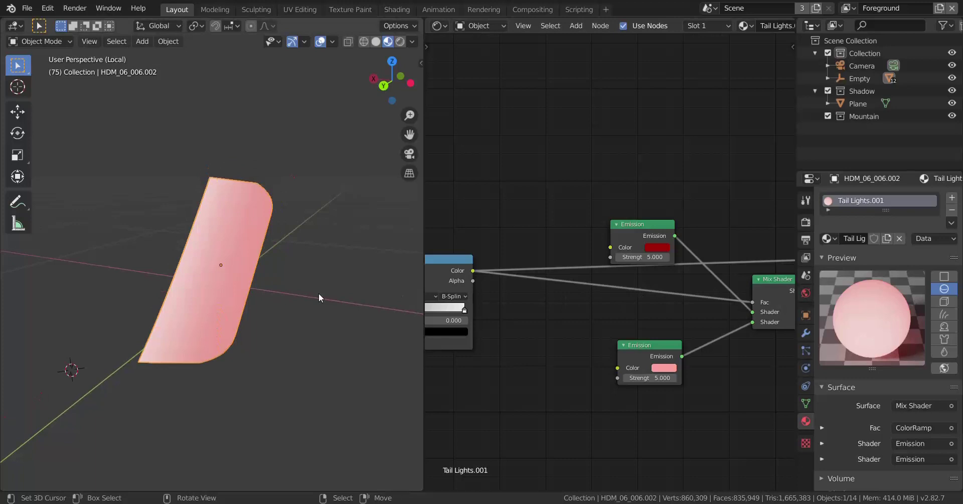
Swap the two Emission connections on the Mix Shader's Shader inputs.
middle_click_drag(520, 302, 400, 289)
scroll(553, 292, "up", 2)
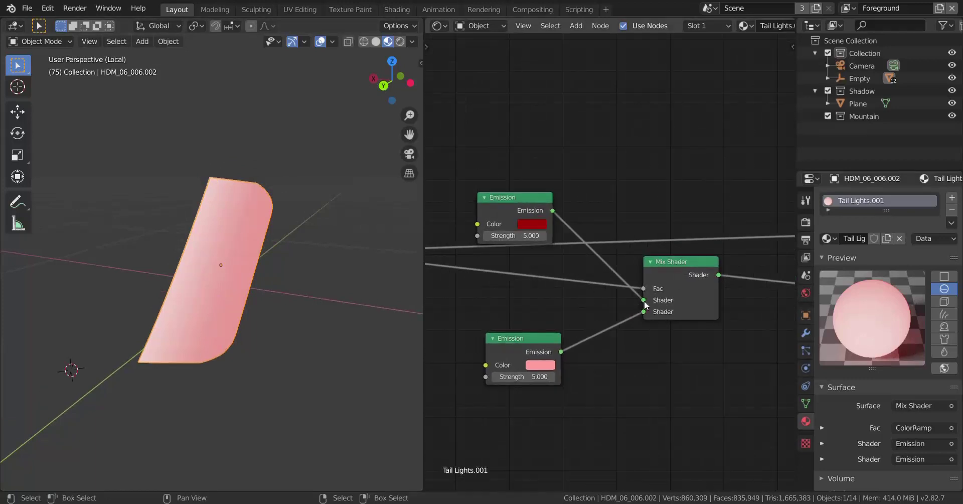
left_click_drag(646, 305, 644, 311)
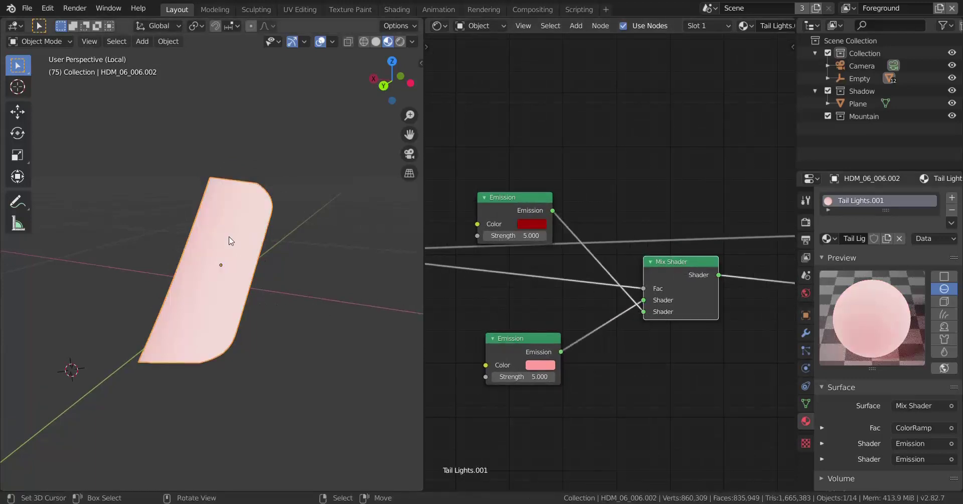
middle_click_drag(228, 241, 286, 293)
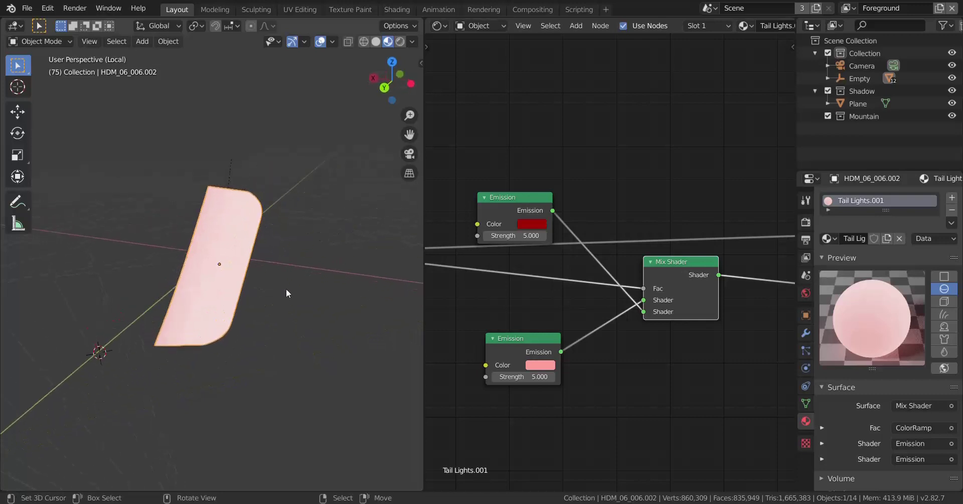
Move the ColorRamp's white stop to about position 0.116.
scroll(530, 290, "down", 3)
middle_click_drag(548, 278, 663, 297)
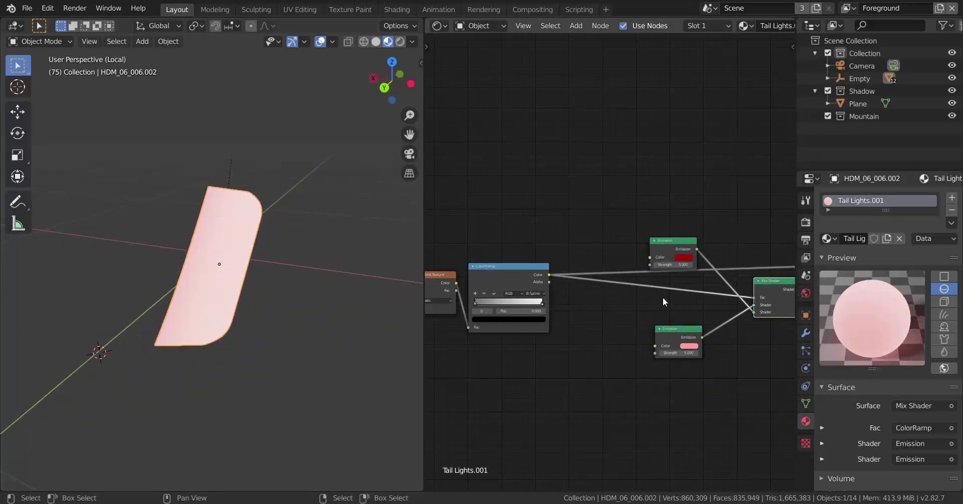
scroll(624, 298, "up", 3)
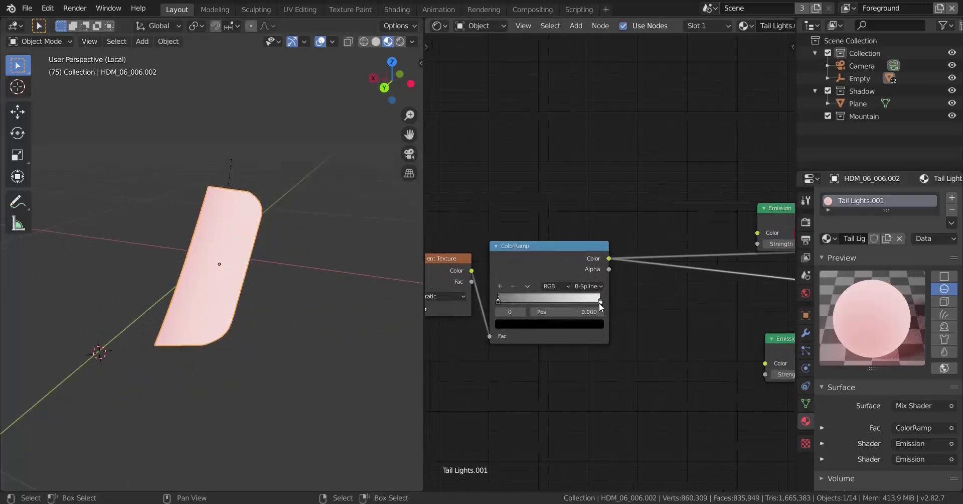
mouse_move(601, 301)
left_mouse_down()
mouse_move(494, 309)
mouse_move(503, 308)
left_mouse_up()
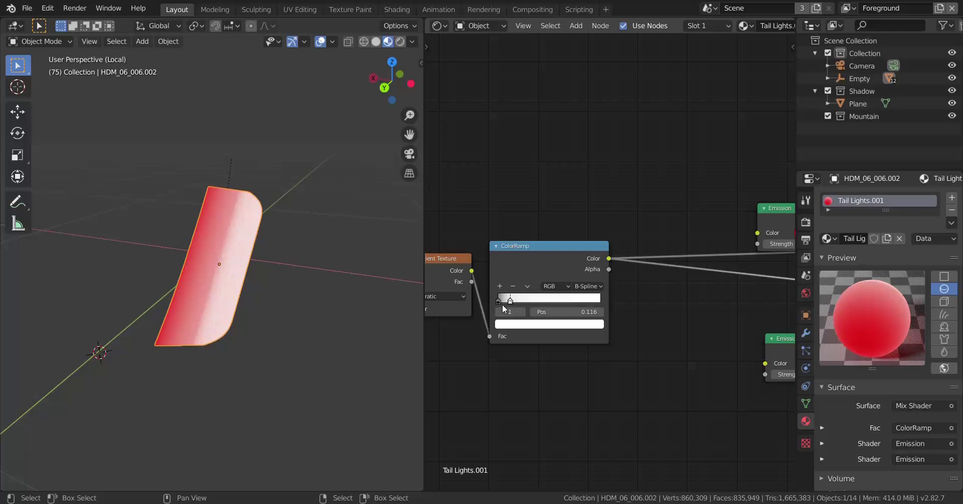
Set the Mapping node's X location to 0.3 m.
middle_click_drag(503, 304, 714, 303)
scroll(662, 297, "up", 1)
middle_click_drag(543, 297, 632, 298)
scroll(633, 298, "up", 1)
mouse_move(617, 284)
left_mouse_down()
mouse_move(576, 284)
mouse_move(637, 284)
mouse_move(614, 284)
left_mouse_up()
left_click(615, 284)
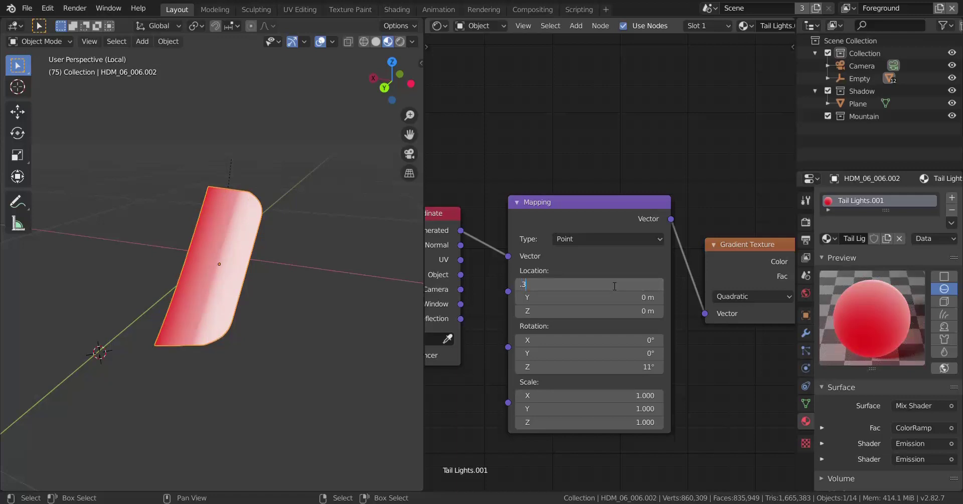
key("Return")
Move the ColorRamp's white stop to about position 0.37 to shift the red gradient across the light bar.
scroll(658, 293, "down", 1)
middle_click_drag(770, 304, 590, 286)
scroll(590, 285, "up", 1)
left_click_drag(622, 278, 655, 278)
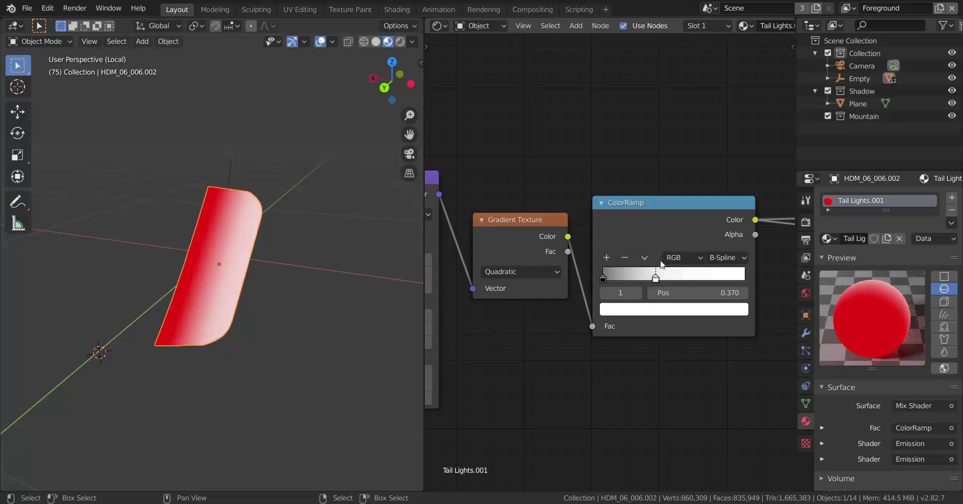
Leave the local view of the light bar and show the whole car around the tail light.
middle_click_drag(275, 275, 256, 294)
scroll(589, 271, "down", 4)
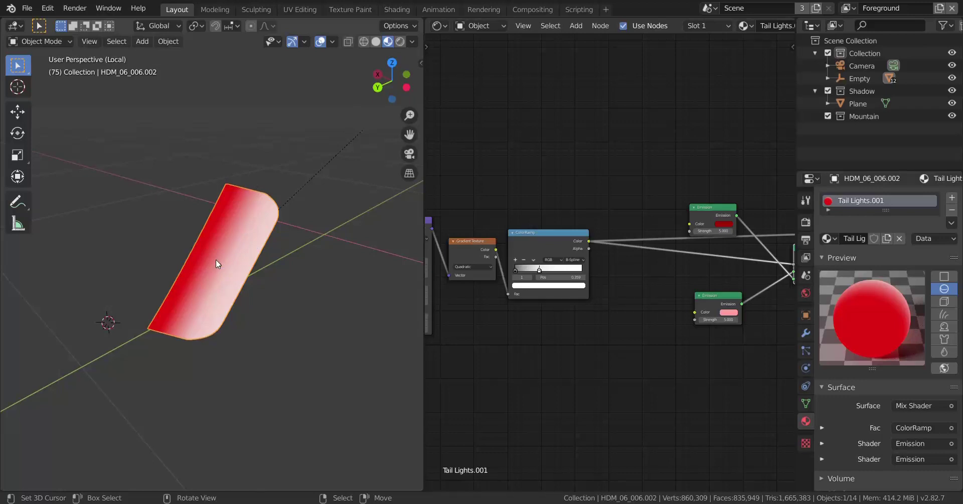
key("KP_Divide")
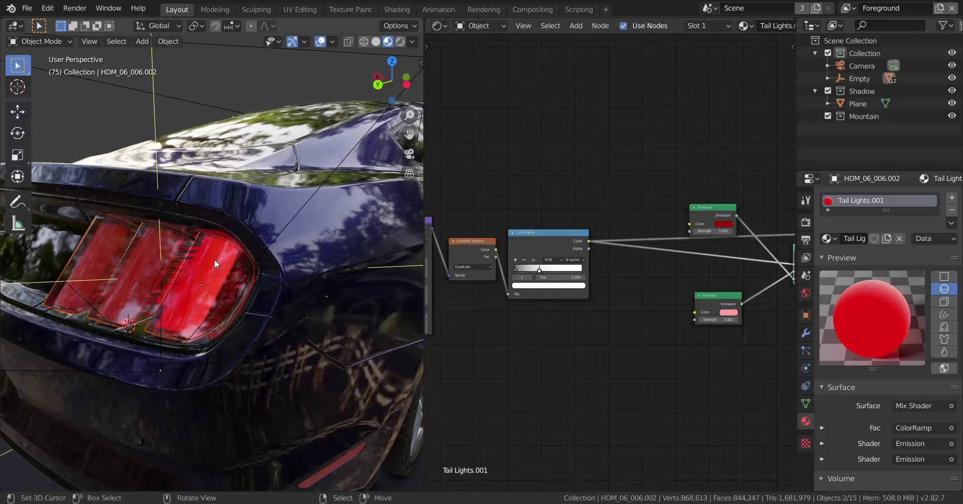
middle_click_drag(214, 260, 234, 284)
scroll(235, 281, "down", 2)
Remove the glass cover in front of the light bars to check the gradient underneath, and undo the removal.
left_click(211, 253)
mouse_move(211, 253)
middle_mouse_down("shift")
mouse_move(242, 269)
mouse_move(224, 272)
middle_mouse_up("shift")
scroll(241, 271, "up", 2)
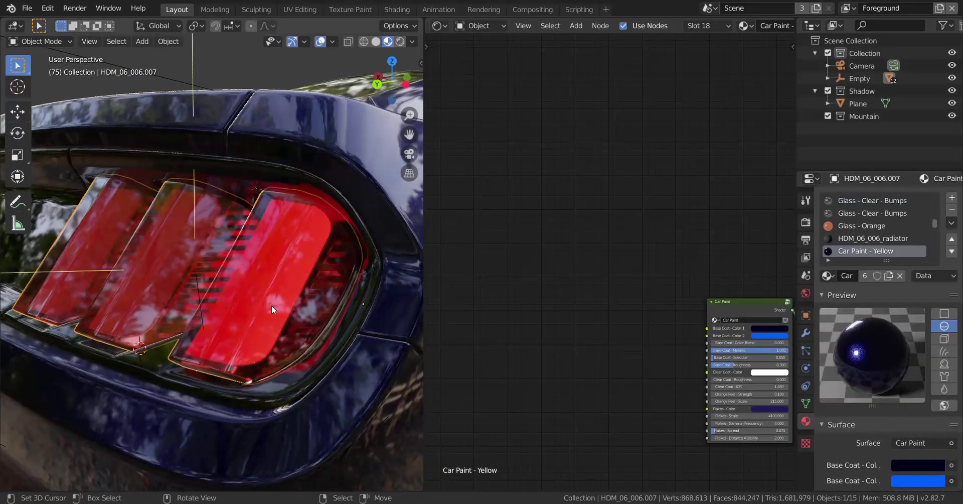
mouse_move(753, 371)
middle_mouse_down()
mouse_move(732, 355)
mouse_move(612, 316)
middle_mouse_up()
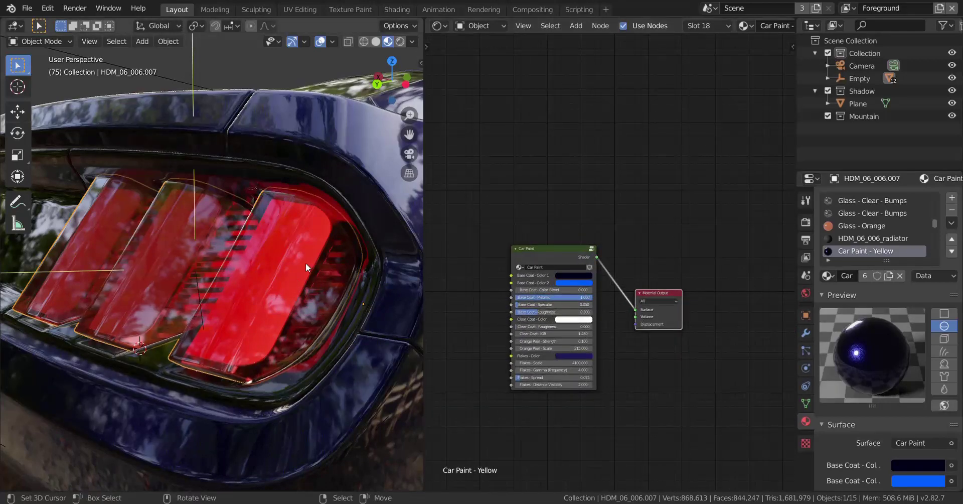
key("Delete")
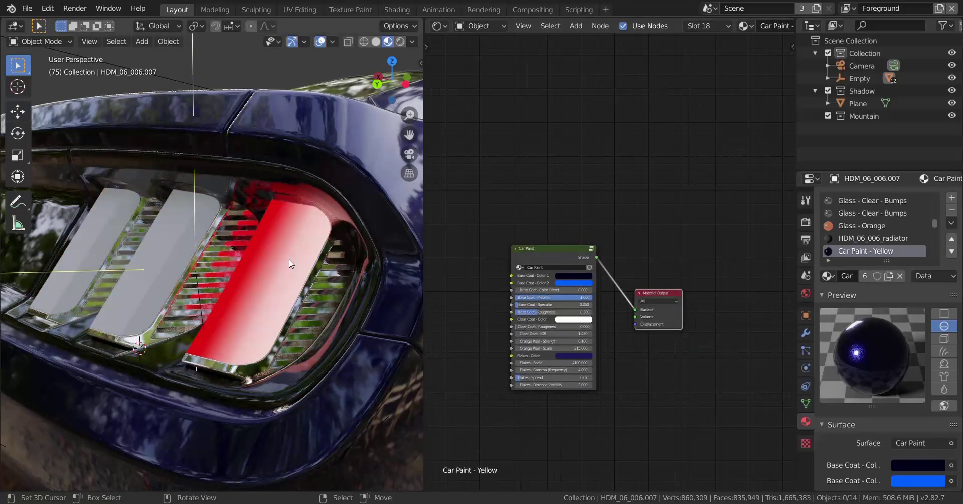
key("ctrl+z")
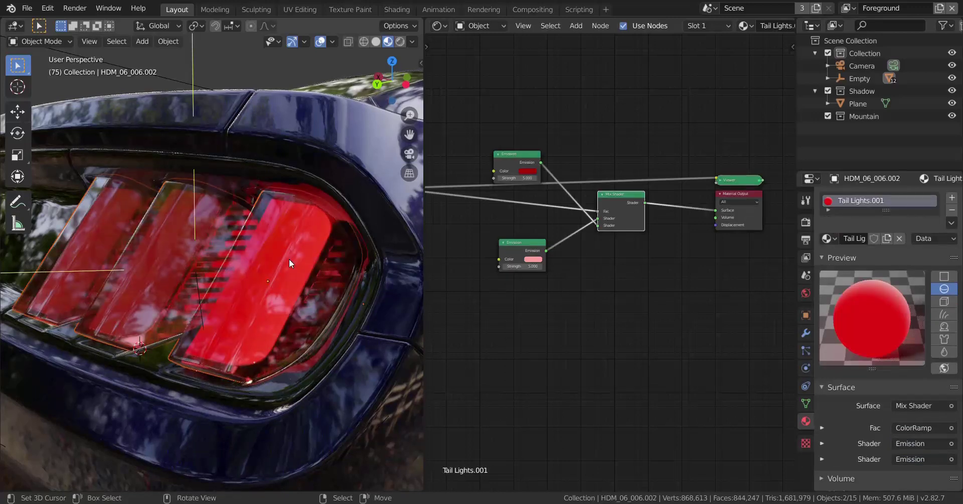
Darken the upper Emission node's red by setting the color's HSV value to 0.150.
scroll(639, 281, "up", 2)
middle_click_drag(609, 292, 648, 317)
scroll(597, 328, "up", 4)
scroll(632, 298, "up", 2)
scroll(649, 317, "up", 3)
scroll(574, 269, "down", 2)
middle_click_drag(571, 274, 592, 297)
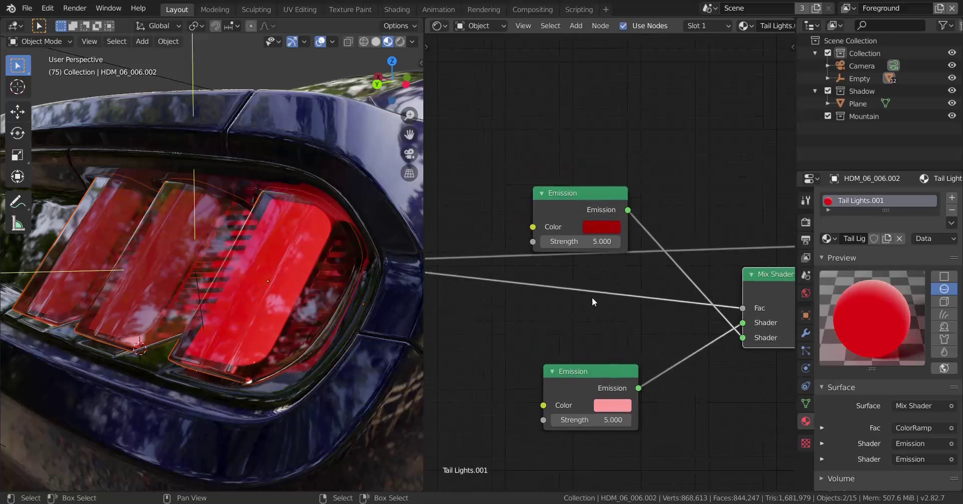
scroll(592, 297, "up", 1)
left_click(605, 219)
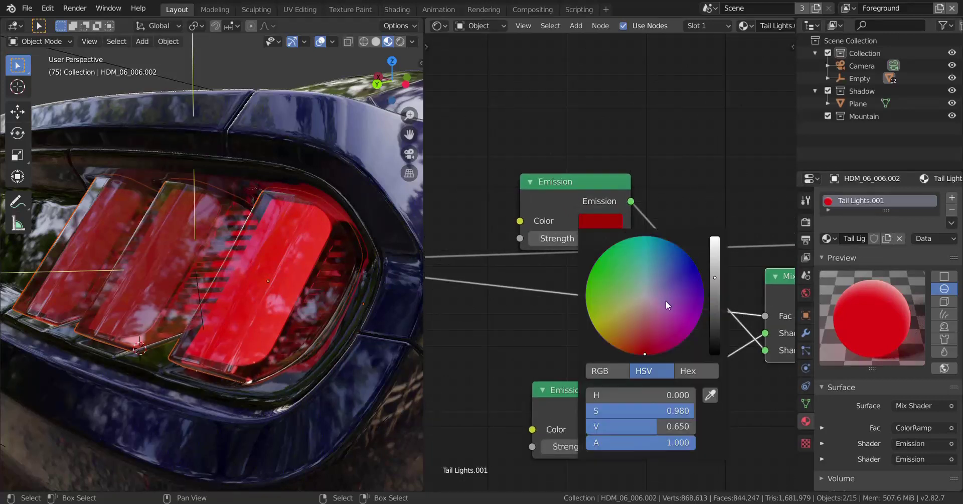
scroll(666, 300, "down", 9, "ctrl")
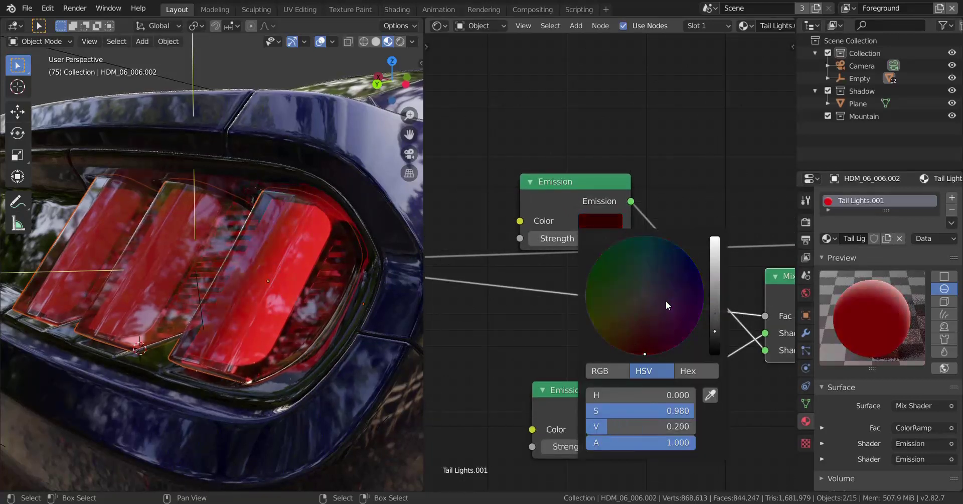
scroll(666, 300, "down", 1, "ctrl")
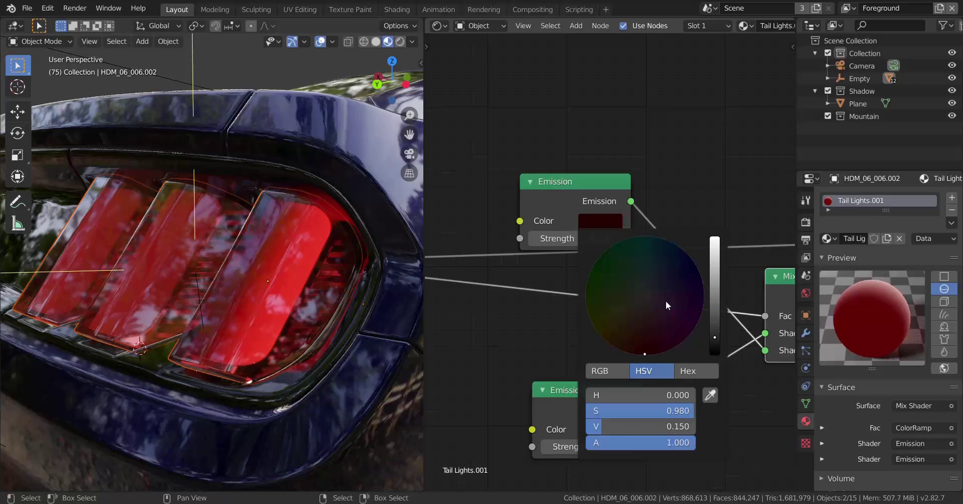
Set the lower, light pinkish red Emission node's strength to 20.
middle_click_drag(219, 313, 256, 305)
middle_click_drag(630, 346, 583, 294)
scroll(581, 272, "up", 2)
scroll(576, 267, "down", 1)
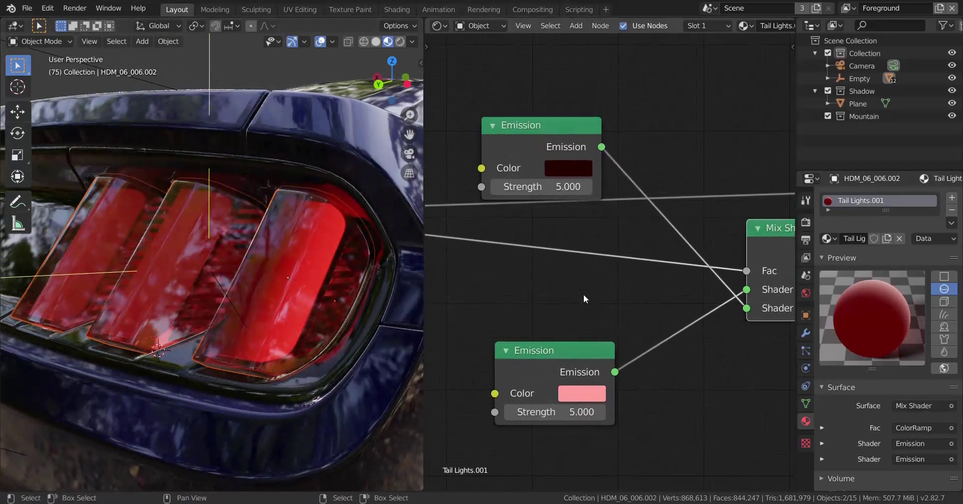
scroll(583, 294, "up", 1)
left_click_drag(577, 423, 622, 423)
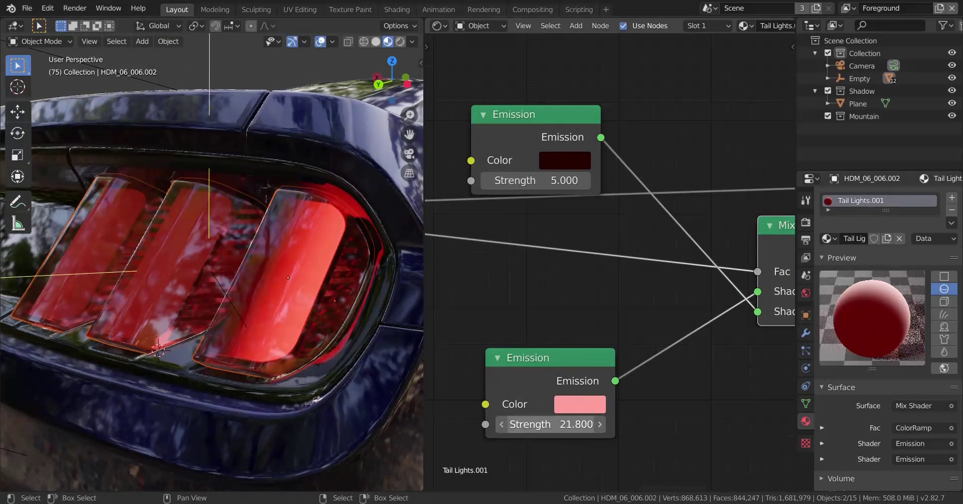
left_click(546, 429)
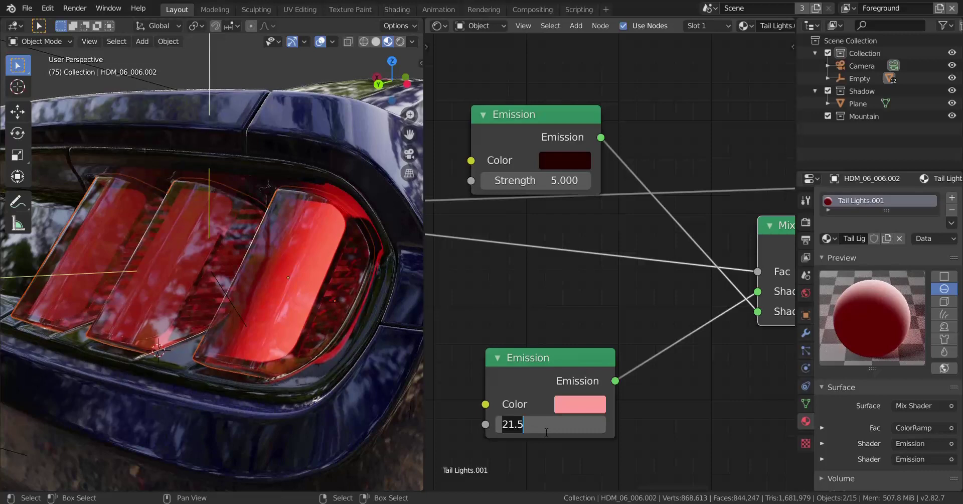
type("20")
key("Return")
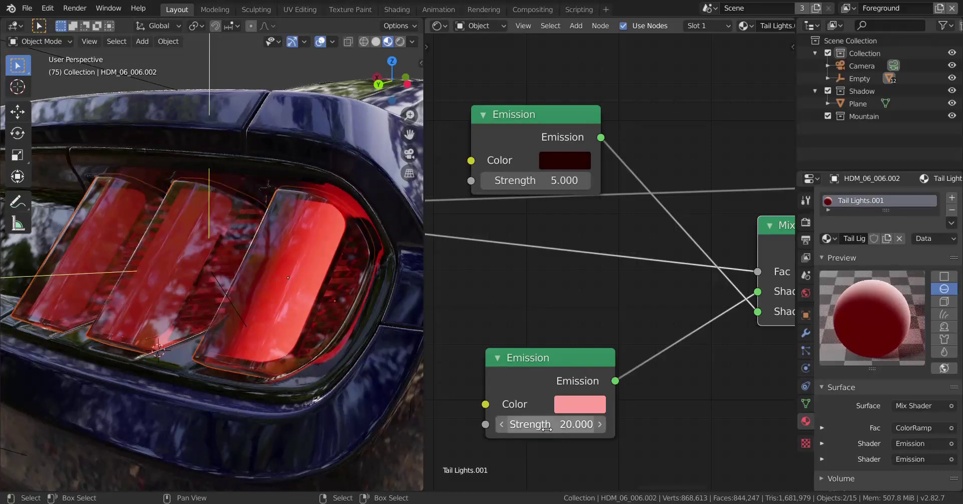
Set the upper, dark red Emission node's strength to 10.
left_click(538, 182)
type("10")
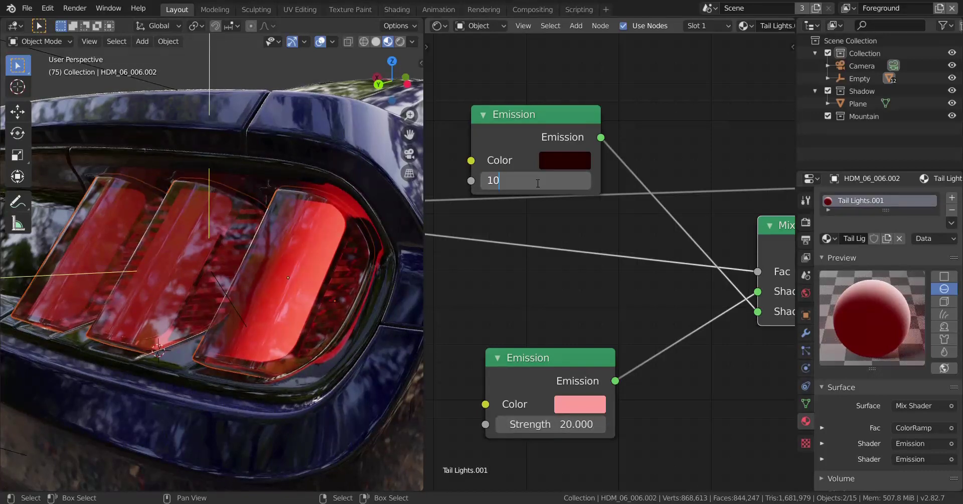
key("Return")
Hide the glass cover in front of the three tail light bars.
mouse_move(208, 211)
middle_mouse_down()
mouse_move(254, 245)
mouse_move(284, 252)
mouse_move(206, 236)
mouse_move(249, 258)
mouse_move(221, 254)
mouse_move(251, 282)
middle_mouse_up()
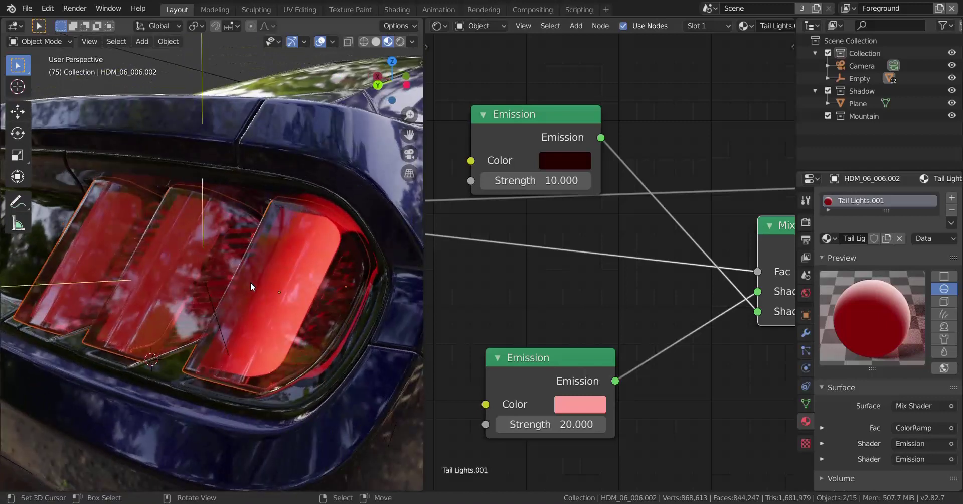
left_click(253, 282)
key("h")
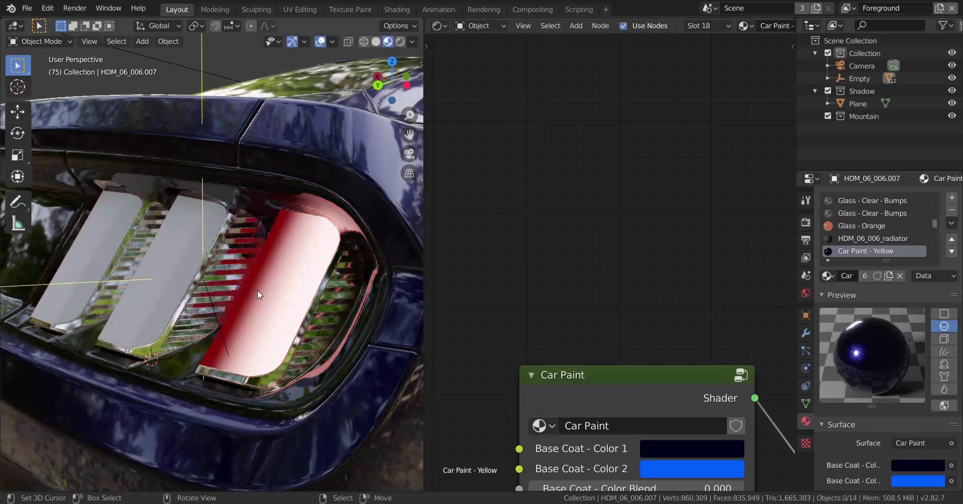
Link the Tail Lights.001 material from the finished light bar to the other two bars.
left_click(261, 292)
left_click(104, 233, "shift")
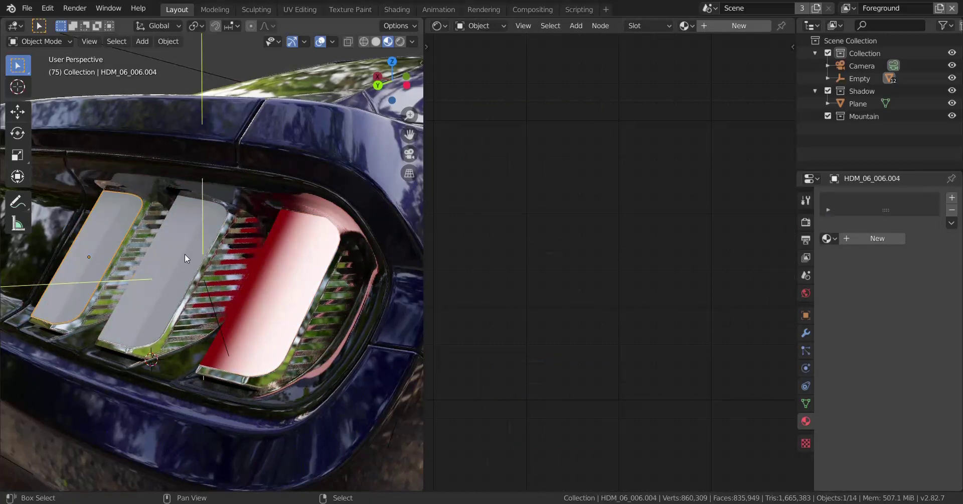
left_click(184, 253, "shift")
left_click(263, 272, "shift")
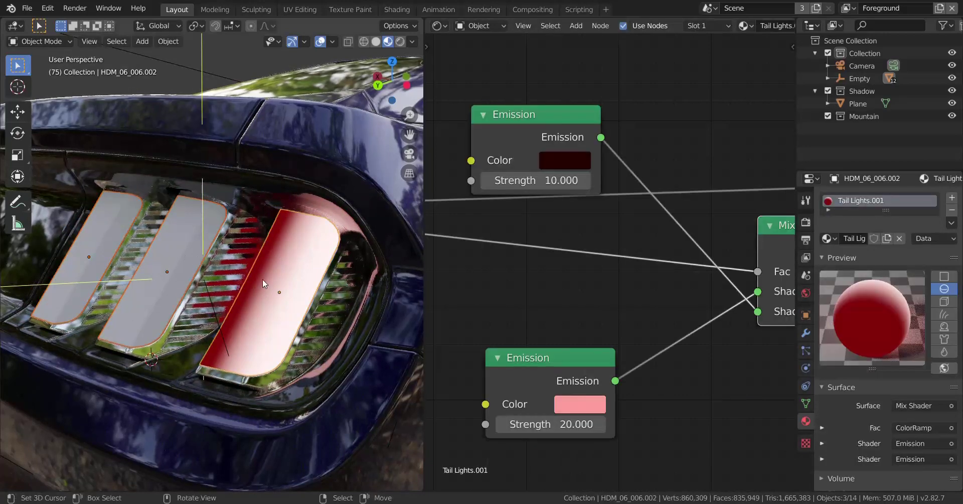
key("ctrl+l")
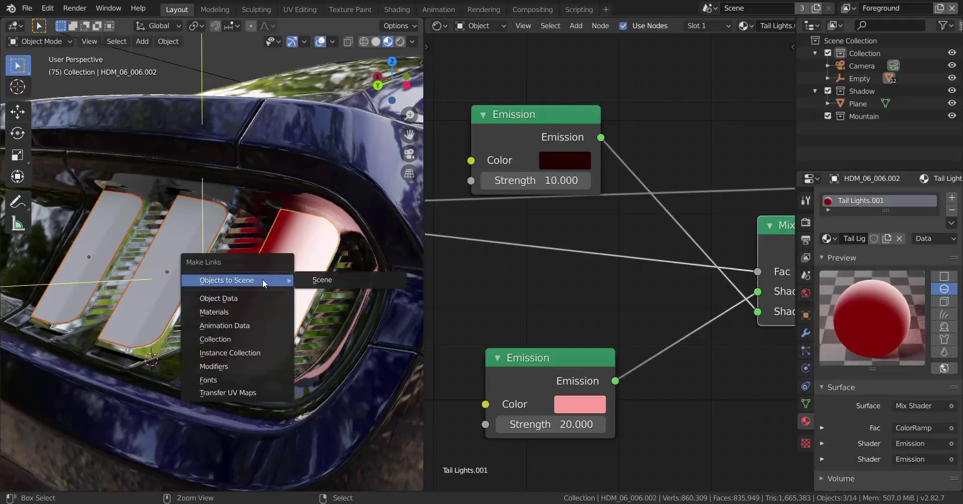
left_click(238, 312)
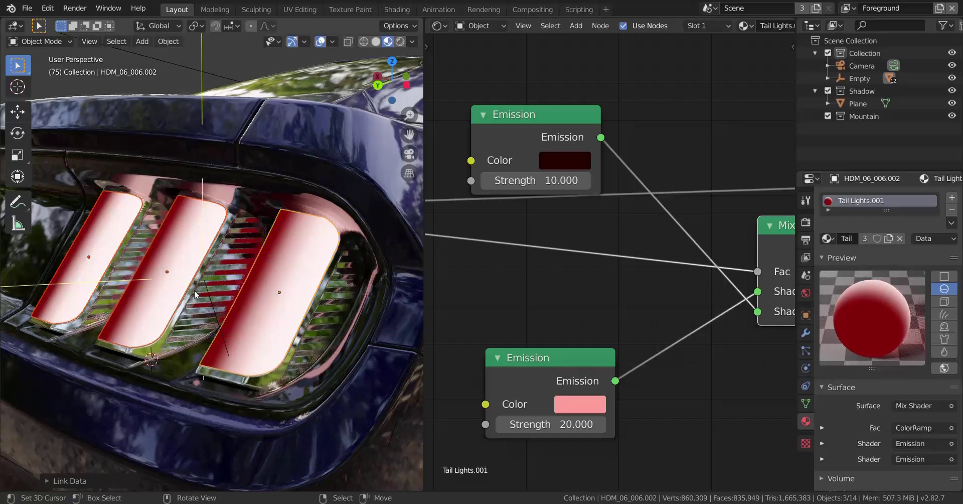
Deselect the light bars, unhide the glass cover in front of them and clear the selection.
key("alt+a")
middle_click_drag(251, 295, 275, 279)
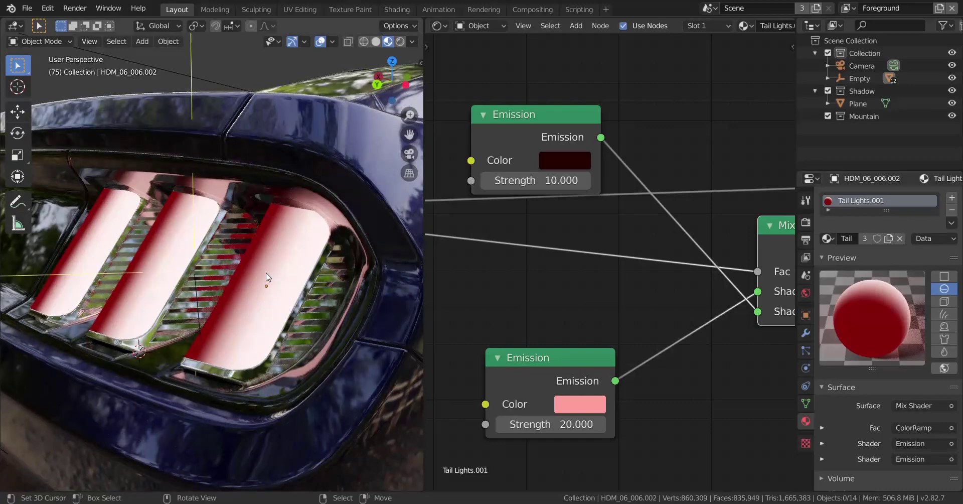
key("alt+h")
key("alt+a")
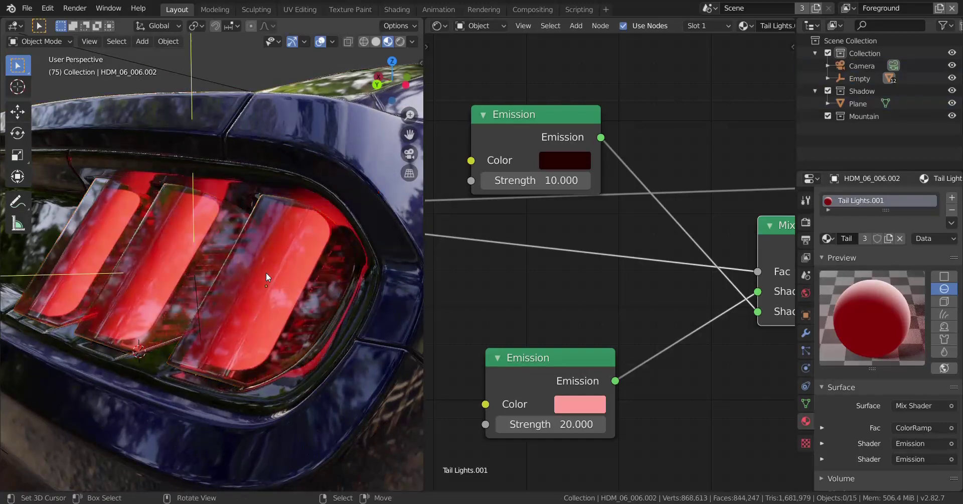
Save the scene to the existing file three.blend.
middle_click_drag(266, 272, 204, 265)
scroll(226, 281, "down", 7)
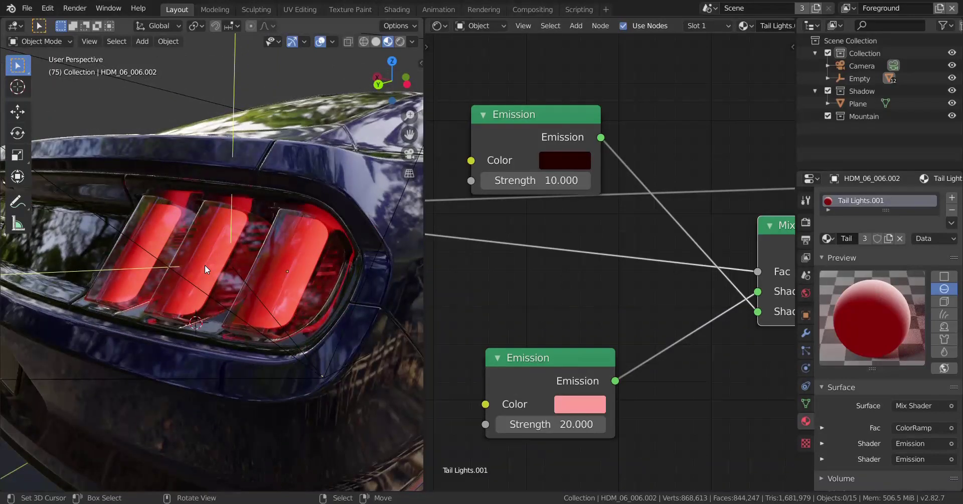
key("ctrl+s")
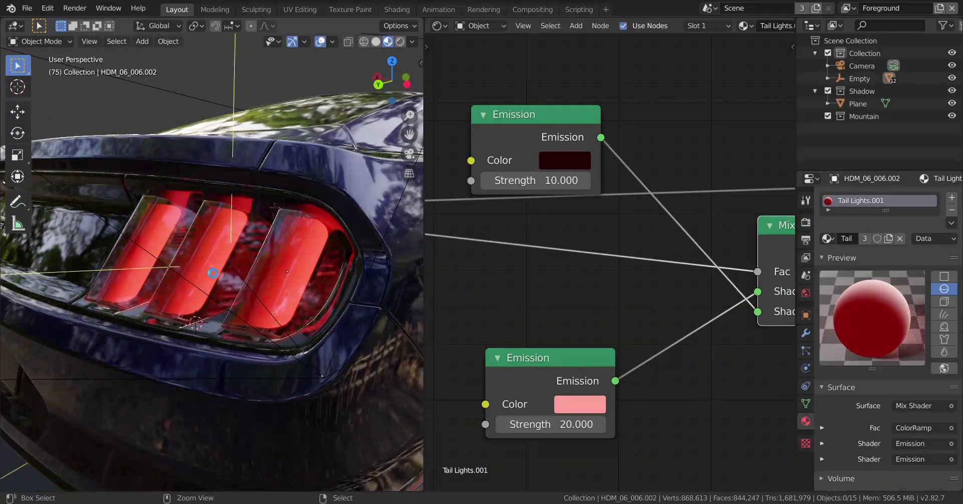
key("ctrl+s")
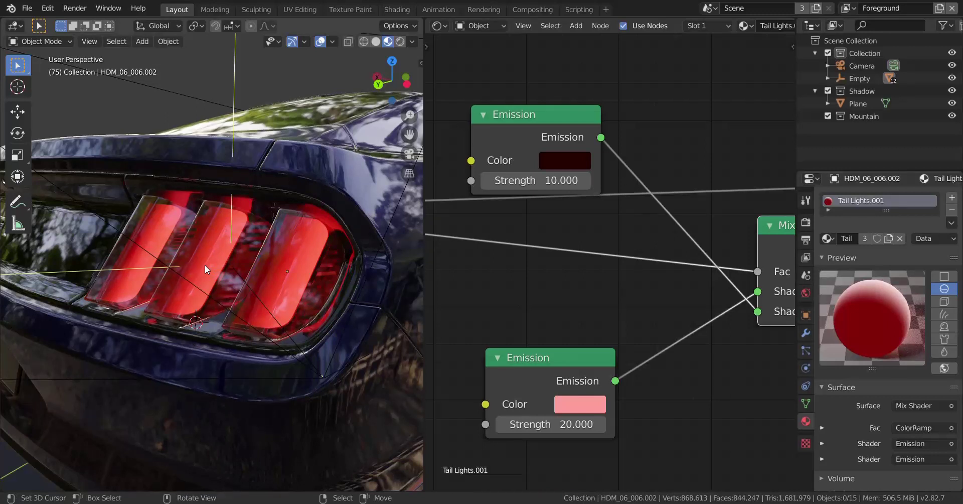
key("ctrl+s")
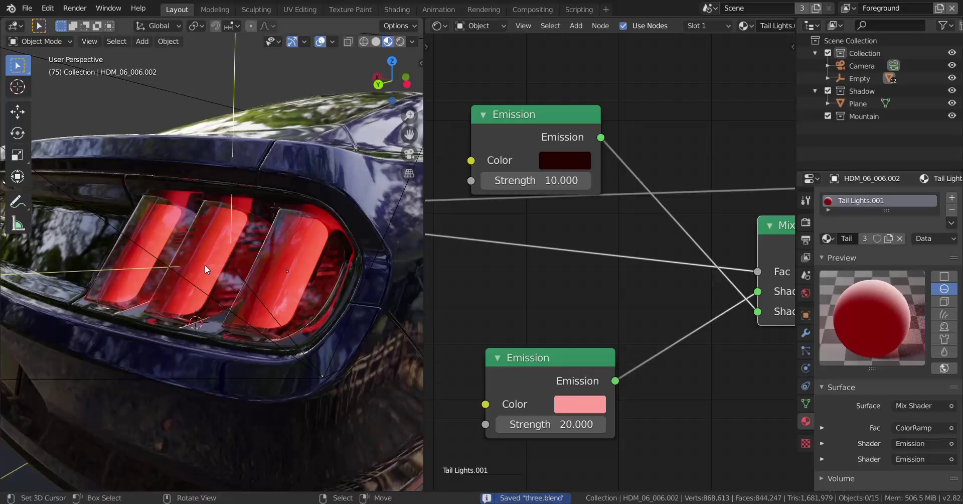
Examine the glowing light bars and the Mapping, Gradient Texture, ColorRamp and Emission nodes of the Tail Lights.001 material.
middle_click_drag(212, 266, 247, 274)
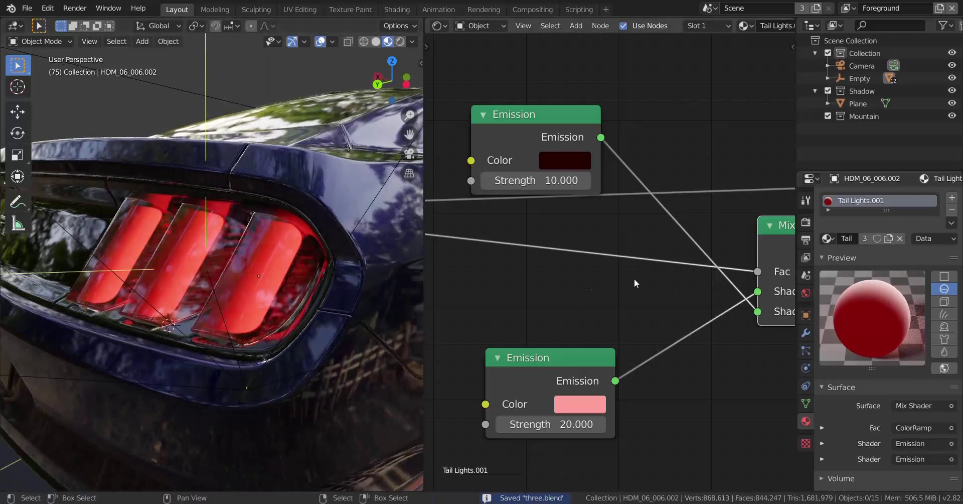
scroll(634, 280, "down", 2)
middle_click_drag(546, 277, 734, 282)
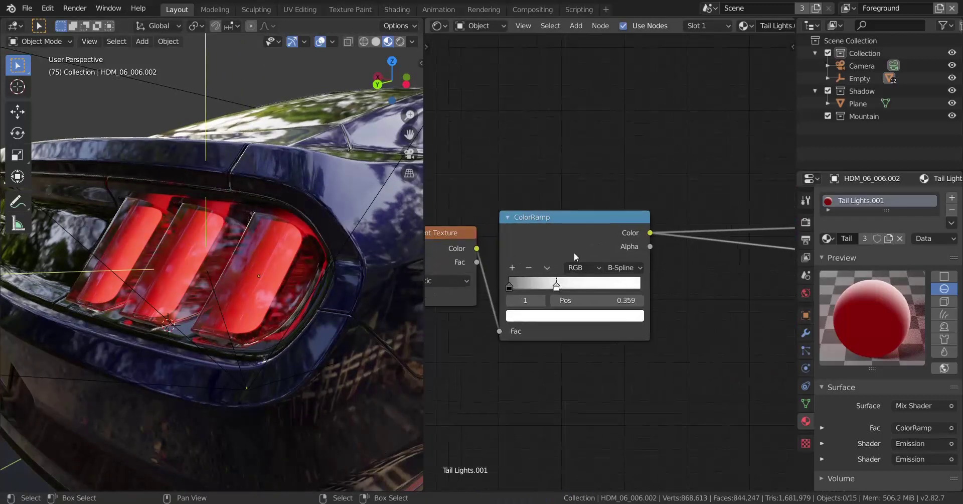
scroll(573, 288, "up", 1)
scroll(602, 286, "left", 3, "ctrl")
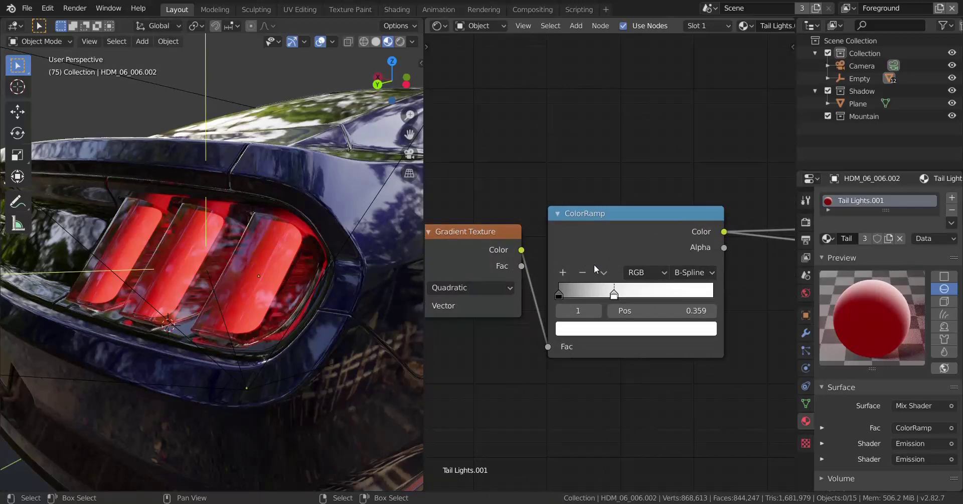
scroll(280, 263, "up", 3)
mouse_move(280, 263)
middle_mouse_down()
mouse_move(267, 265)
mouse_move(276, 263)
middle_mouse_up()
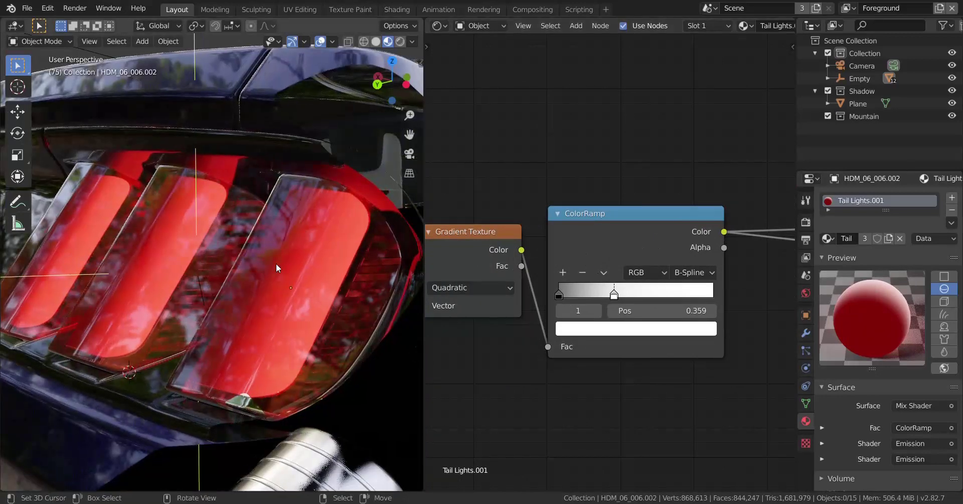
scroll(276, 263, "down", 3)
scroll(256, 248, "up", 3)
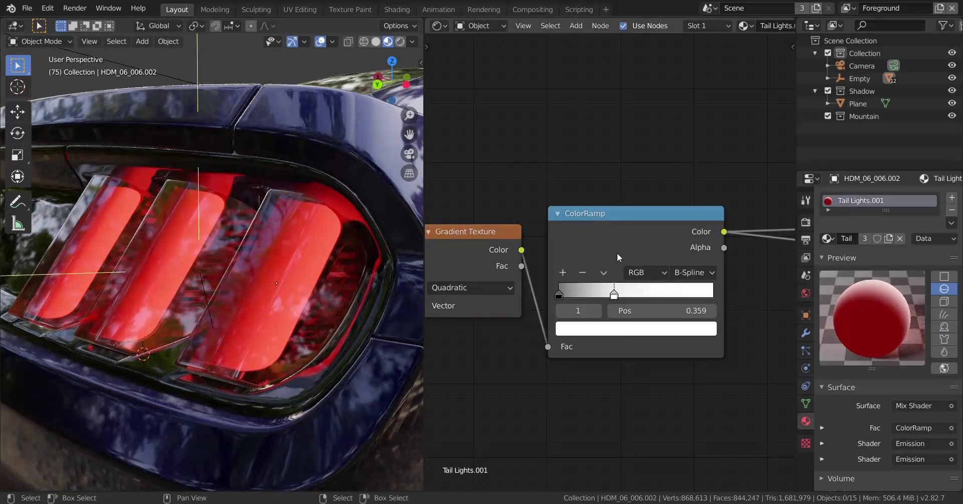
scroll(636, 175, "down", 3)
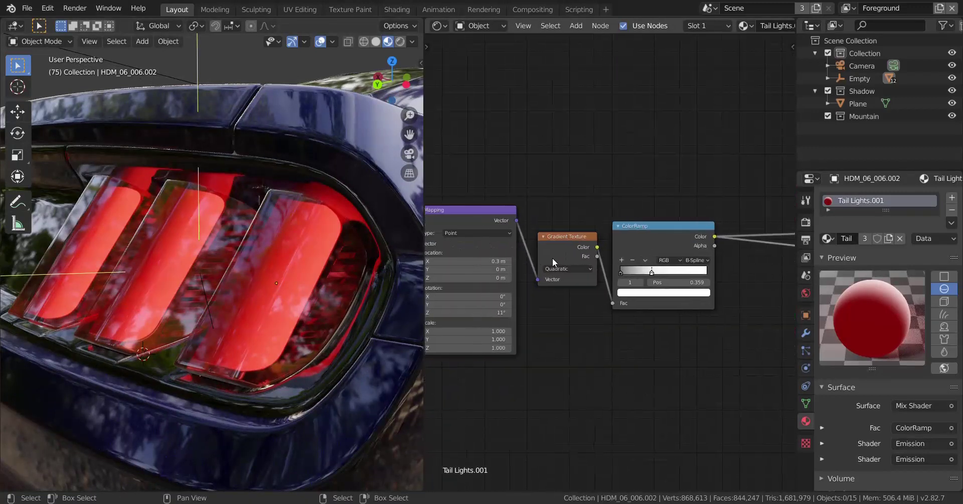
scroll(552, 258, "down", 2)
middle_click_drag(587, 264, 532, 259)
scroll(597, 255, "down", 2)
middle_click_drag(651, 262, 553, 255)
scroll(615, 252, "up", 2)
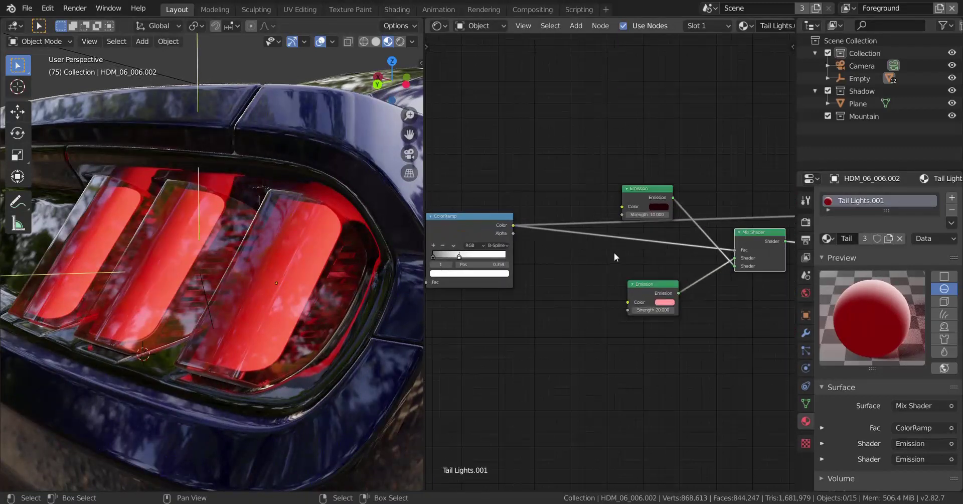
Preview the Mix Shader node directly through the Material Output to remove the leftover Viewer node fed by the ColorRamp.
scroll(578, 237, "right", 5)
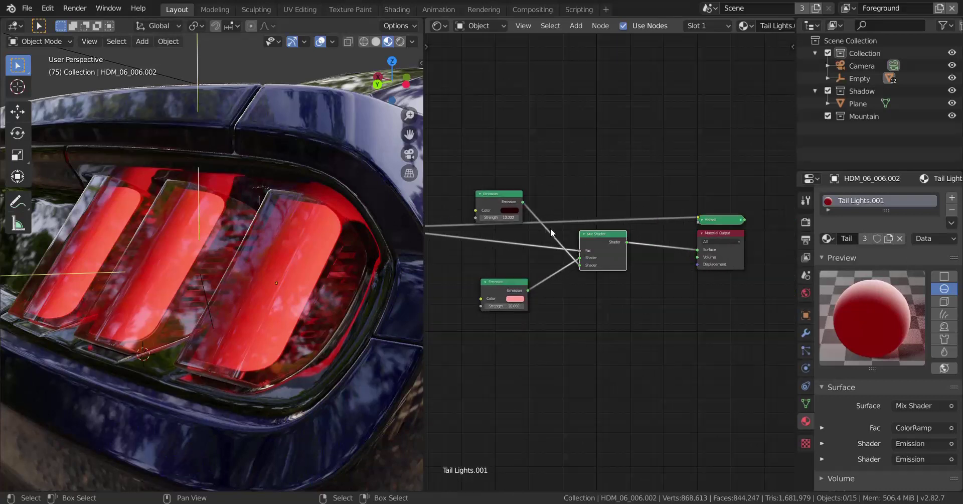
scroll(551, 231, "up", 1)
left_click(616, 238, "ctrl+shift")
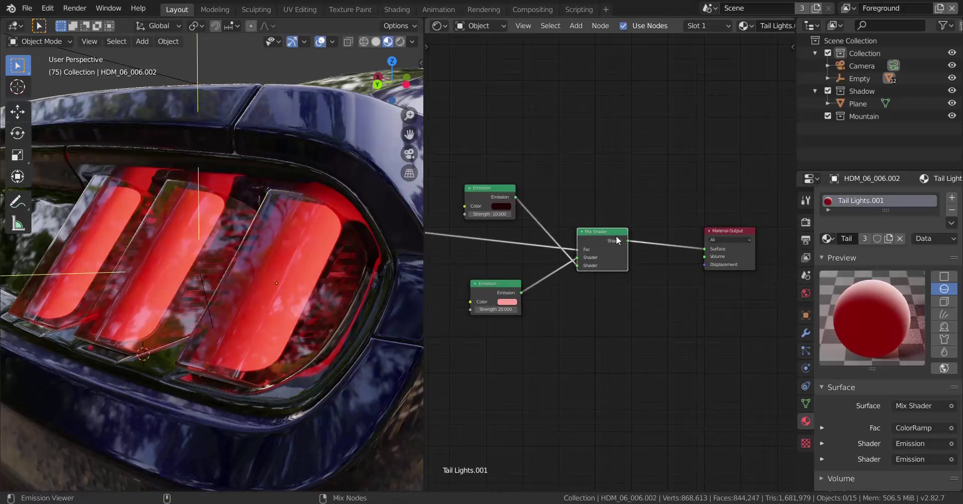
middle_click_drag(555, 235, 629, 238)
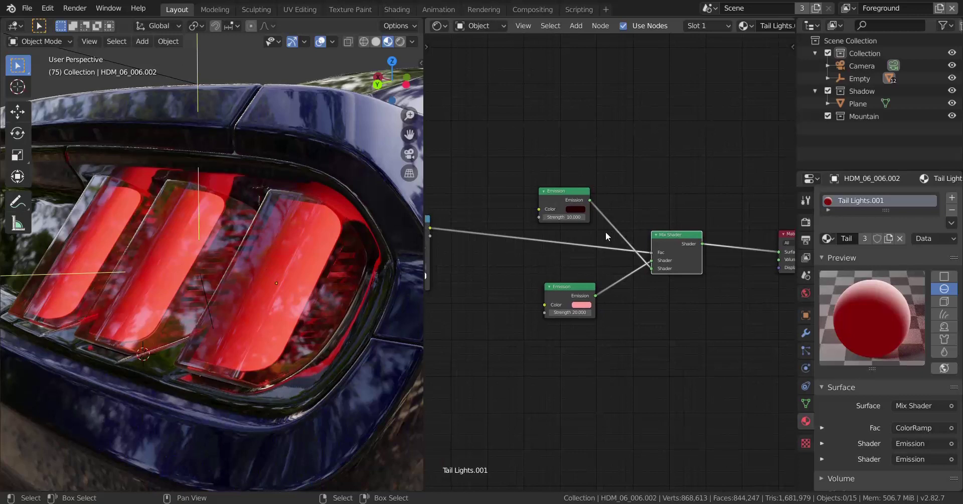